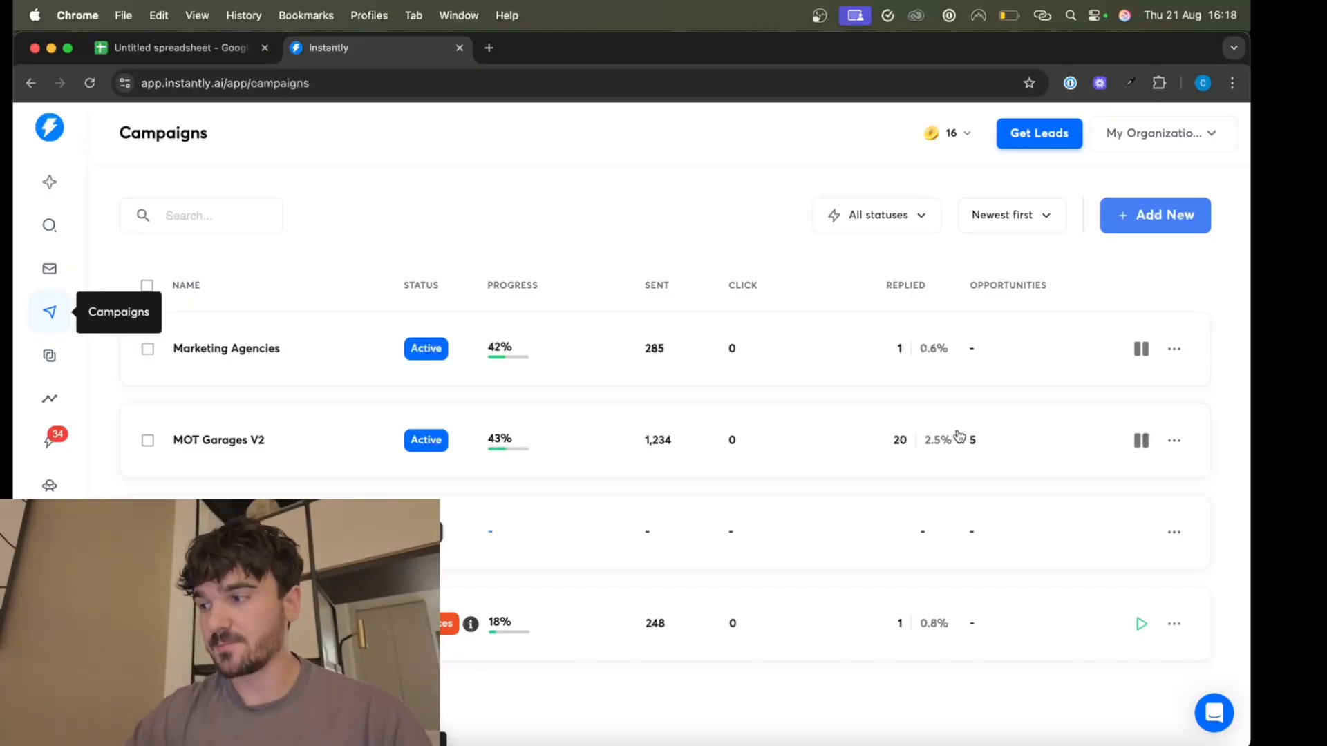
# Switch to the spreadsheet and review the scraped business names listed in the Name as scraped column.
pyautogui.click(172, 49)
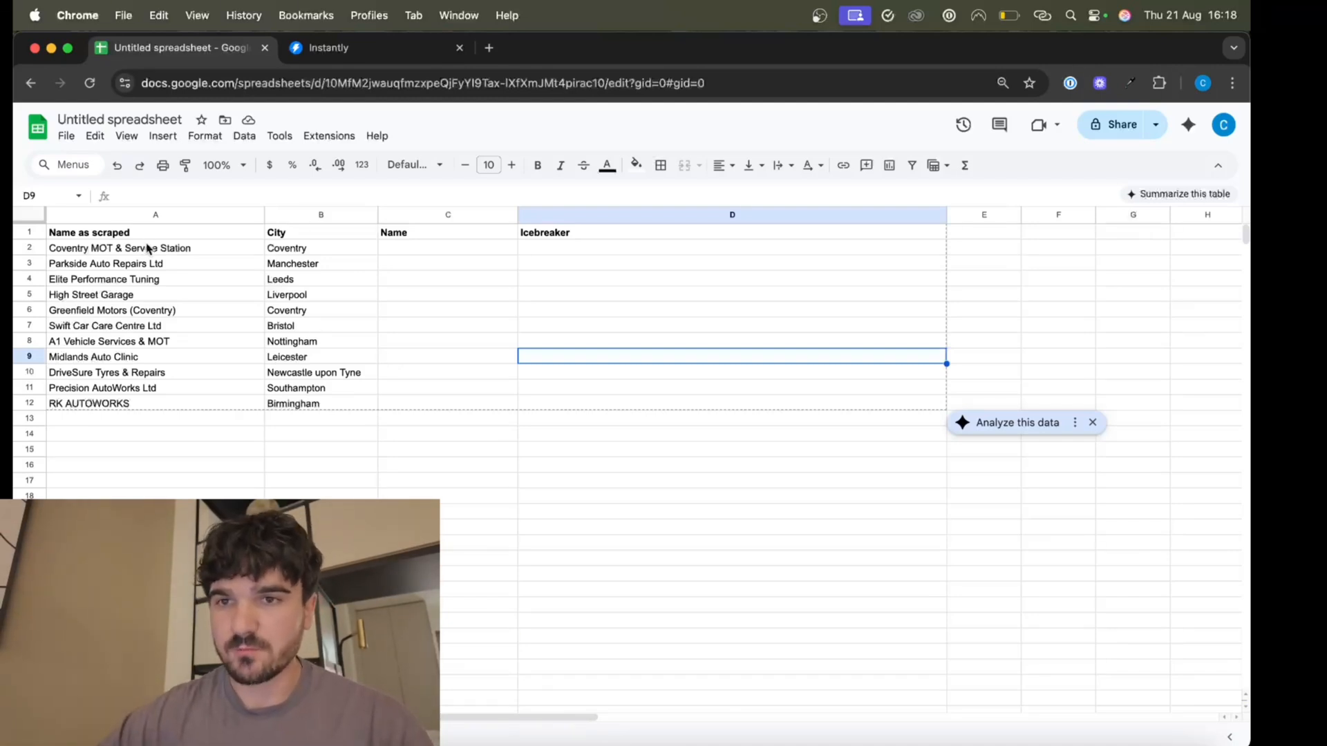
pyautogui.moveTo(147, 249); pyautogui.dragTo(145, 388)
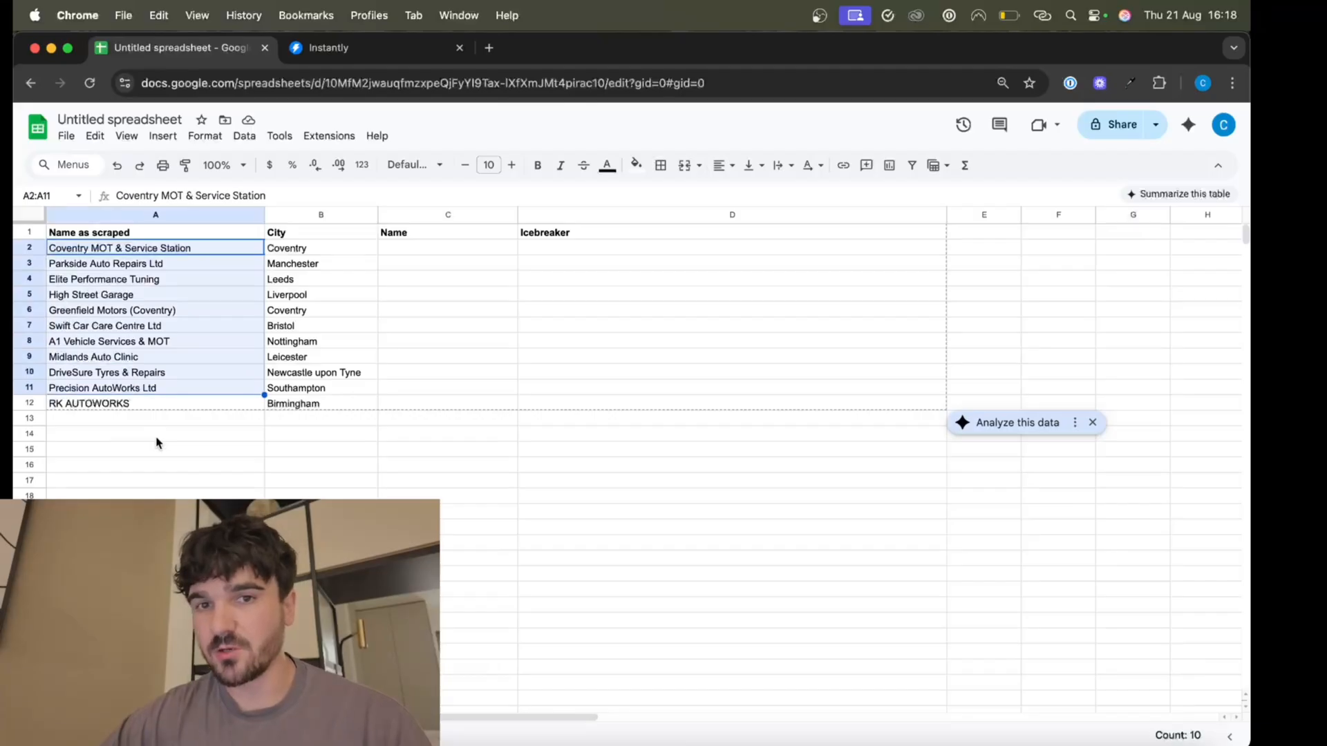
pyautogui.click(426, 267)
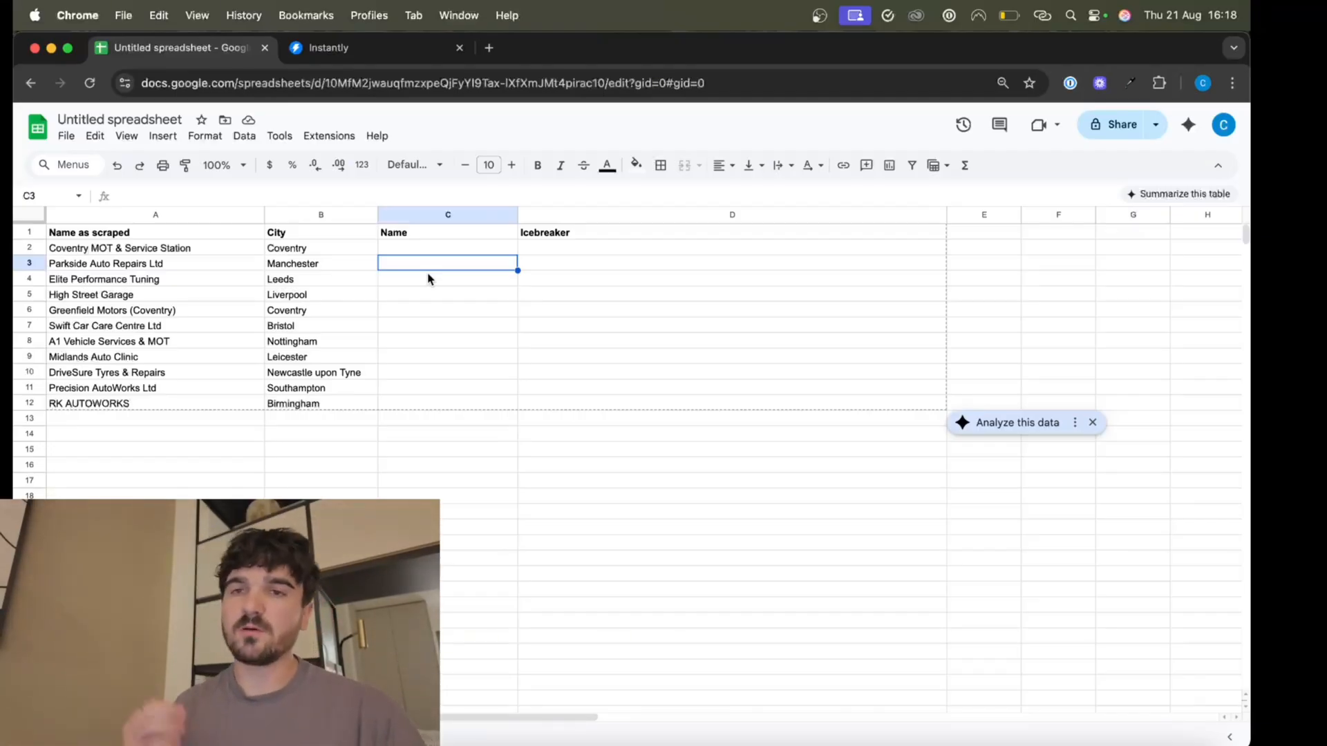
pyautogui.click(177, 316)
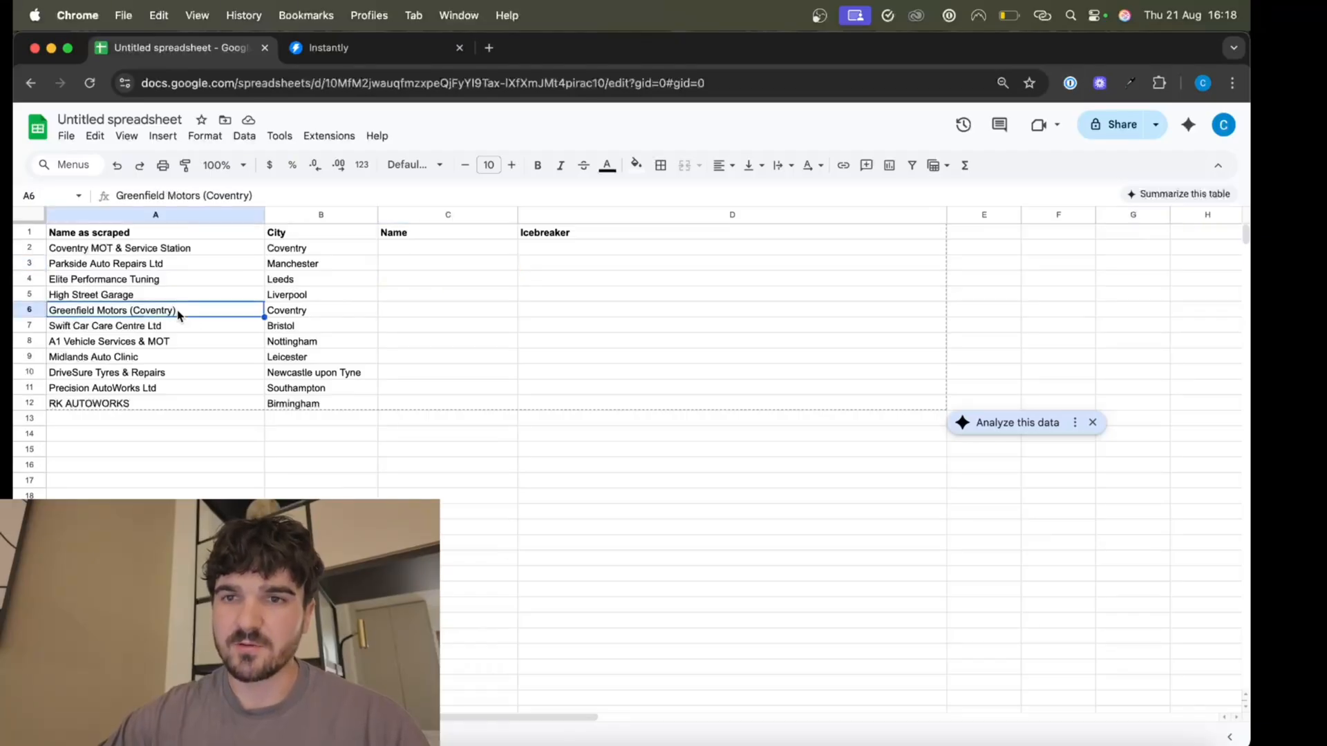
pyautogui.click(173, 326)
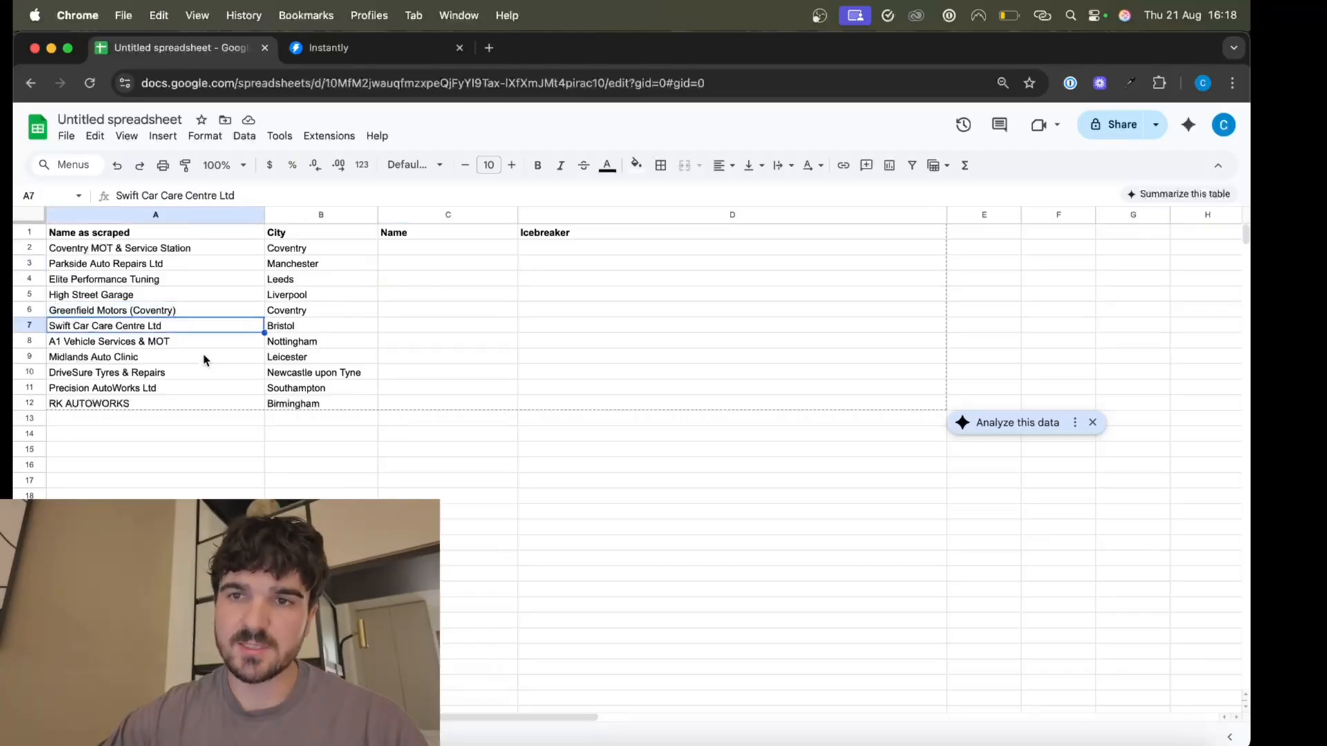
pyautogui.click(117, 405)
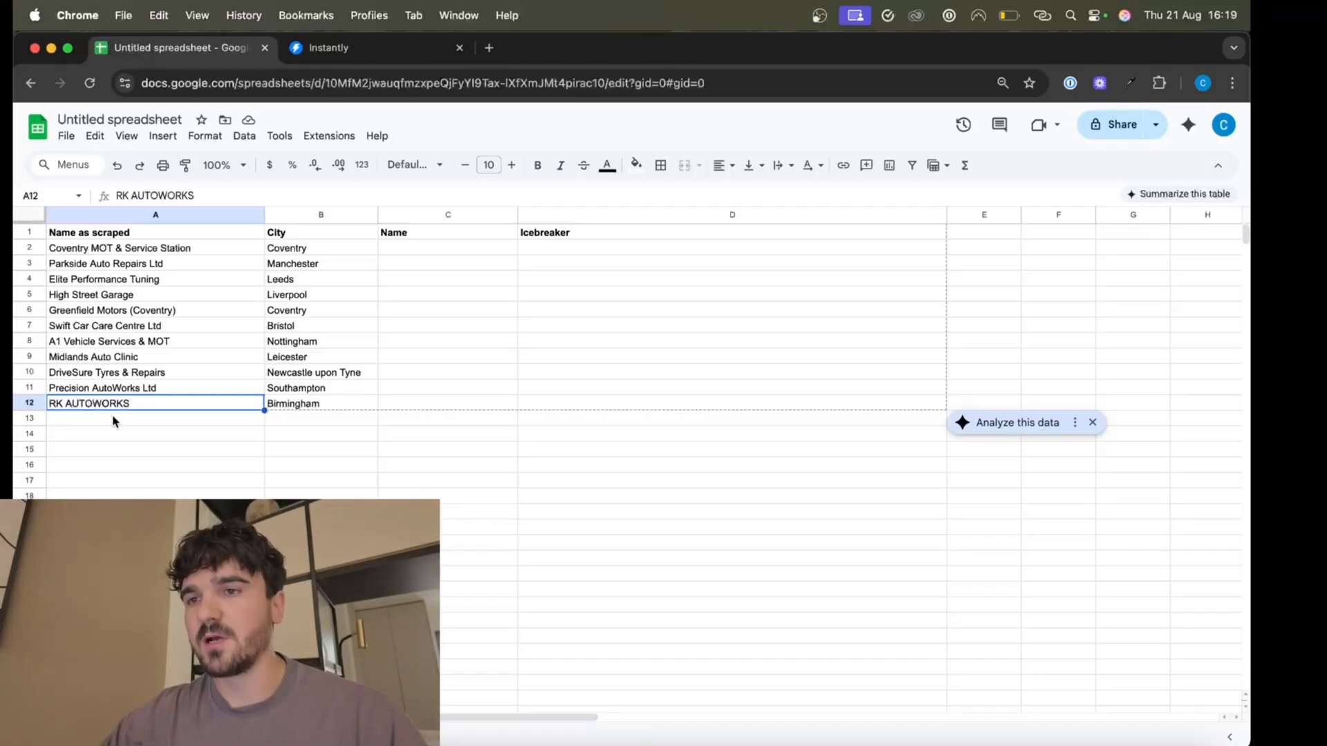
pyautogui.moveTo(195, 255); pyautogui.dragTo(196, 420)
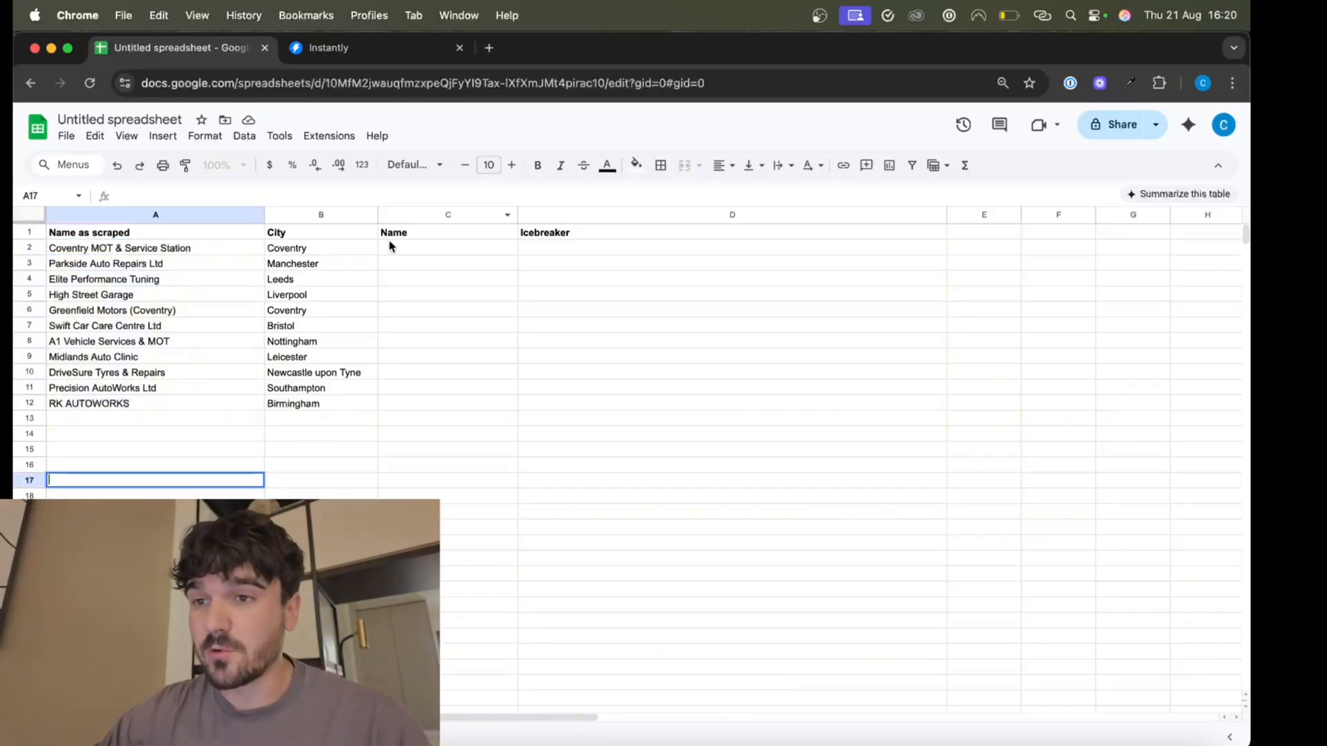
# Paste the AI name-cleaning formula into C2, changing its company reference to A2, and enter it.
pyautogui.click(414, 251)
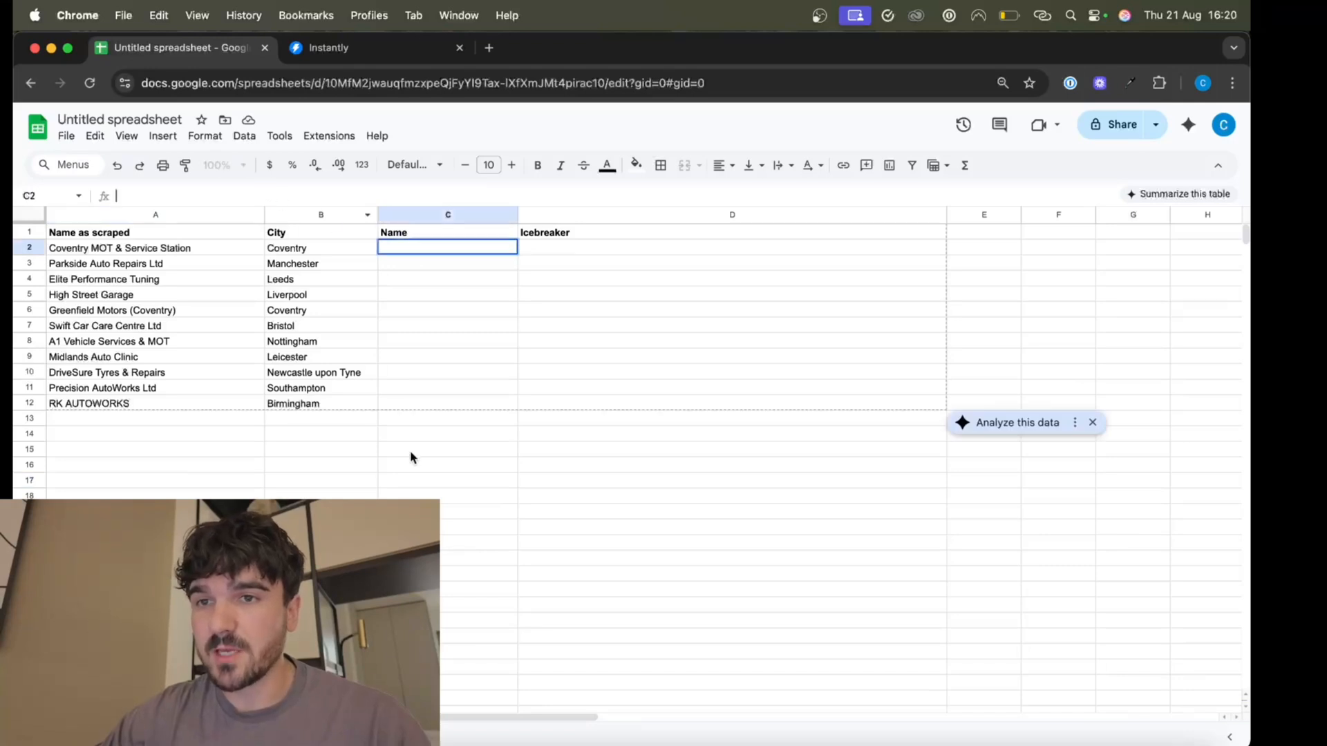
pyautogui.write('=AI(" Clean and shorten the company name to its core business name only.  Rules: • Keep important words like \'Auto\', \'MOT\', etc., if they’re clearly part of the business name. • Remove anything after commas or hyphens if it’s just descriptive (e.g. \'Car Servicing\', \'Test Centre\', \'BMW Specialist\'). • Remove suffixes like \'Ltd\', \'Garage Services\', \'MOT & Service Centre\', etc. • Format the business name in proper title case. For example, write \'Syltech Autos\', not \'SYLTECH AUTOS\' or \'syltech autos\'.  Return only the cleaned company name with no extra words, formatting, or explanation.  Company: " & E2 & " ")')
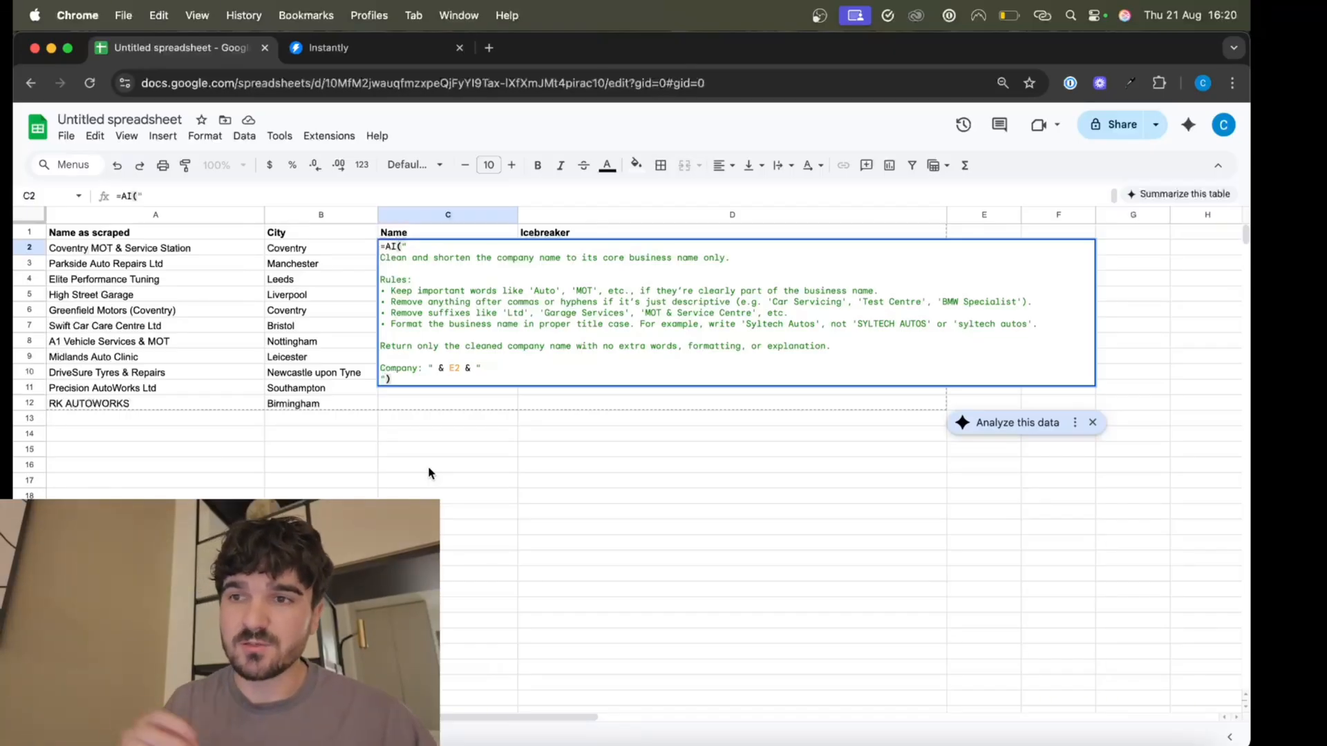
pyautogui.hscroll(1, 428, 473)
pyautogui.hscroll(-1, 407, 272)
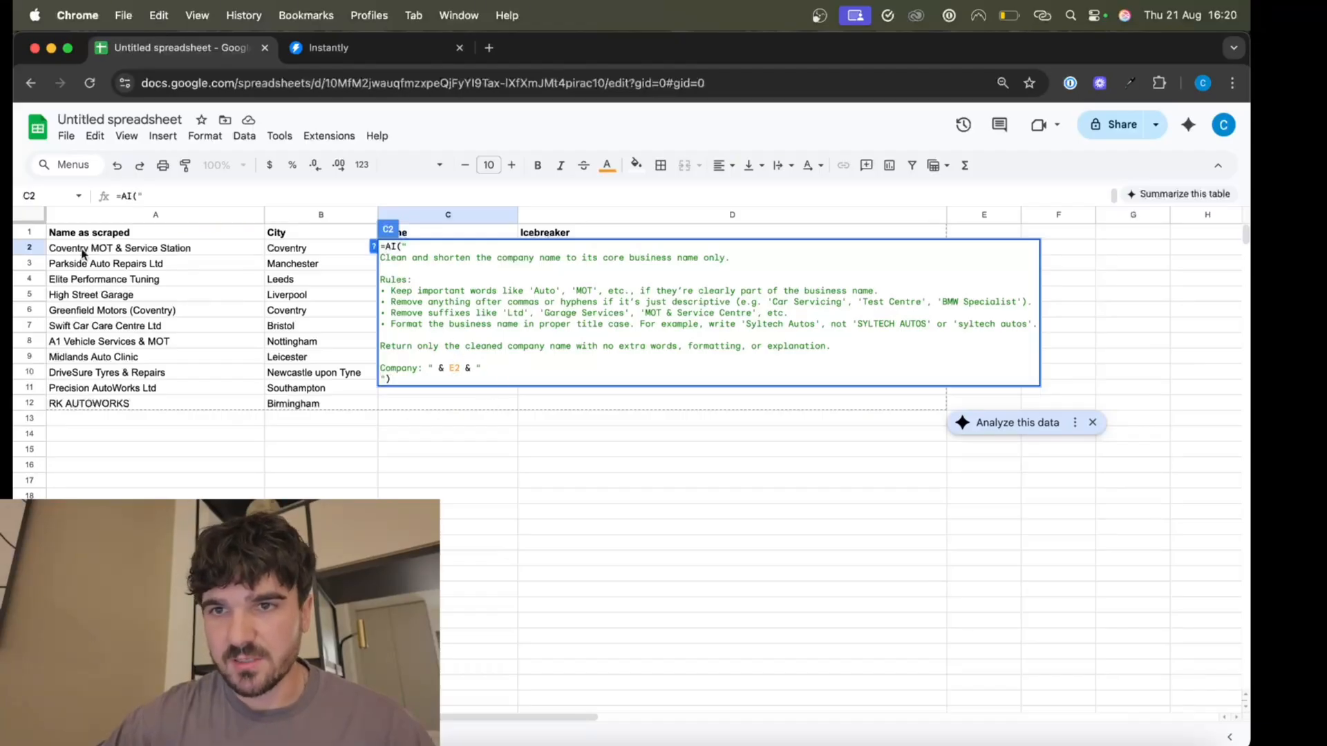
pyautogui.press('BackSpace')
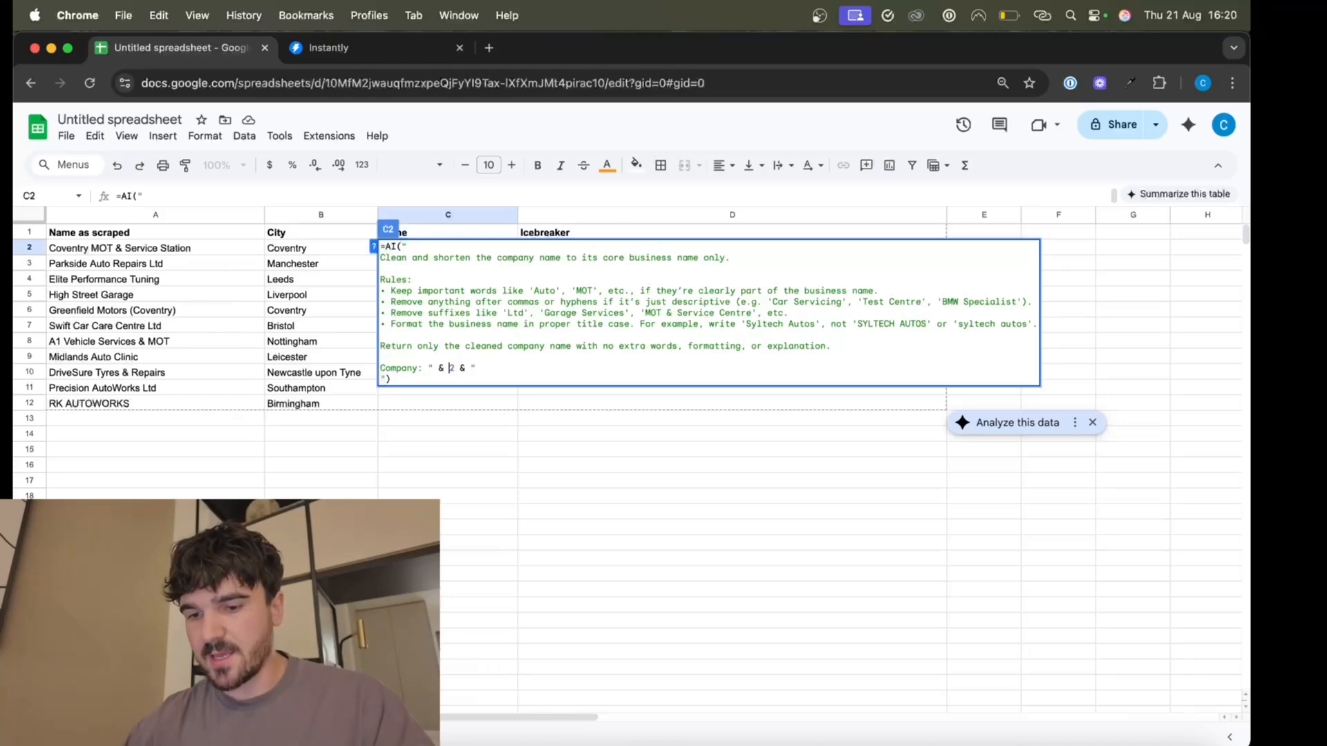
pyautogui.write('A')
pyautogui.press('Return')
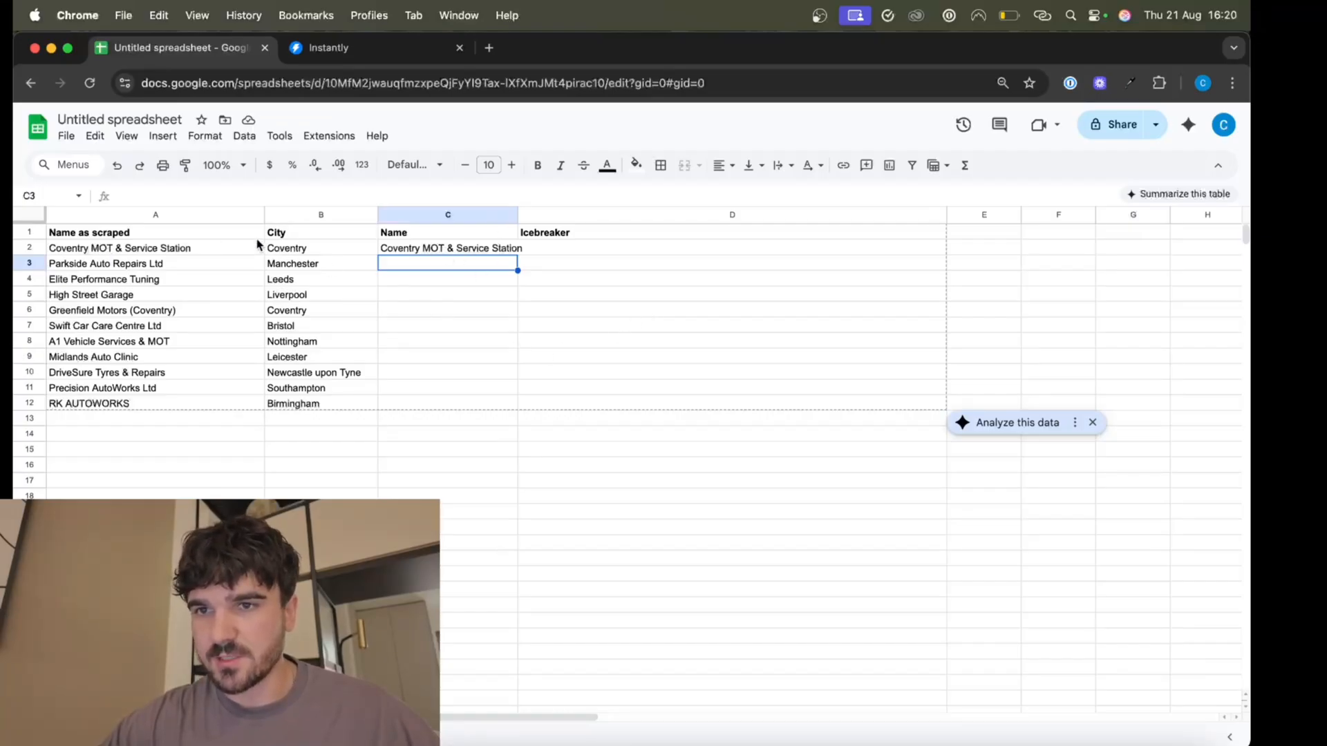
# Fill the name-cleaning formula down to C12 and compare the cleaned names with the scraped originals.
pyautogui.click(486, 250)
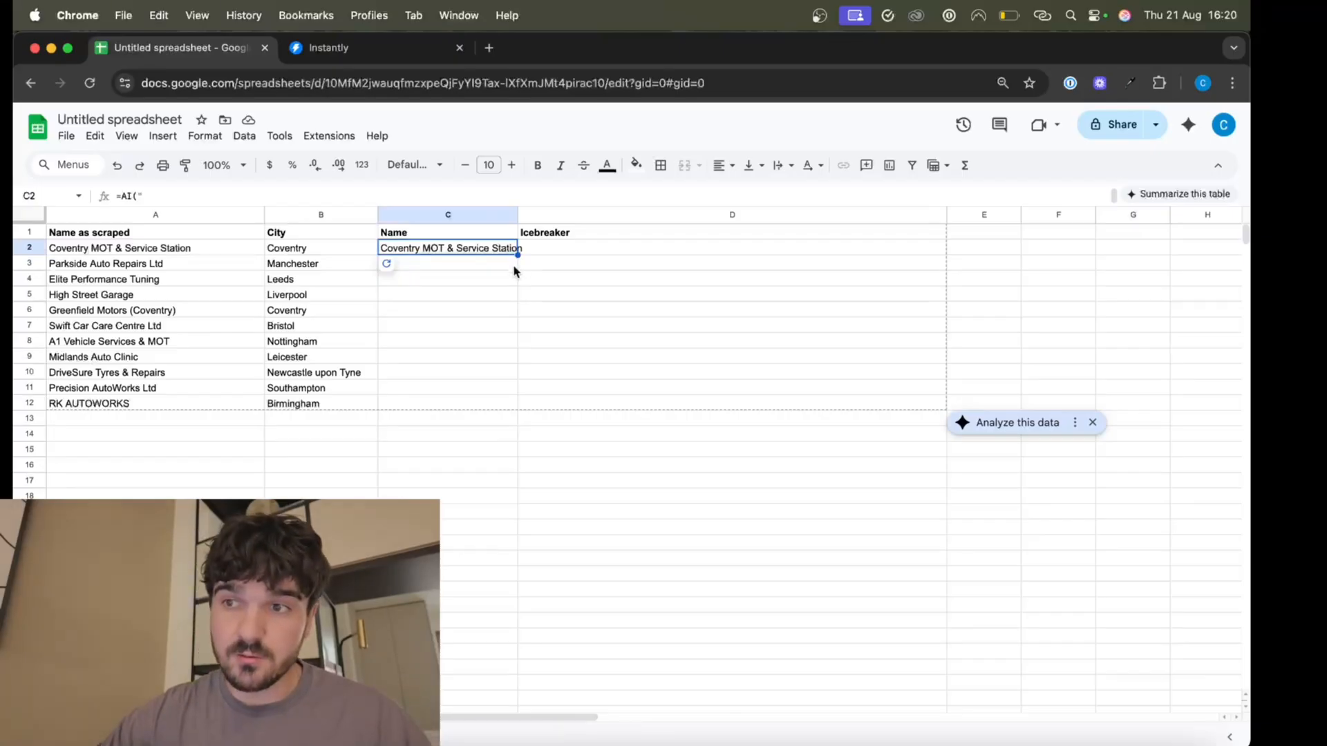
pyautogui.moveTo(517, 255); pyautogui.dragTo(503, 402)
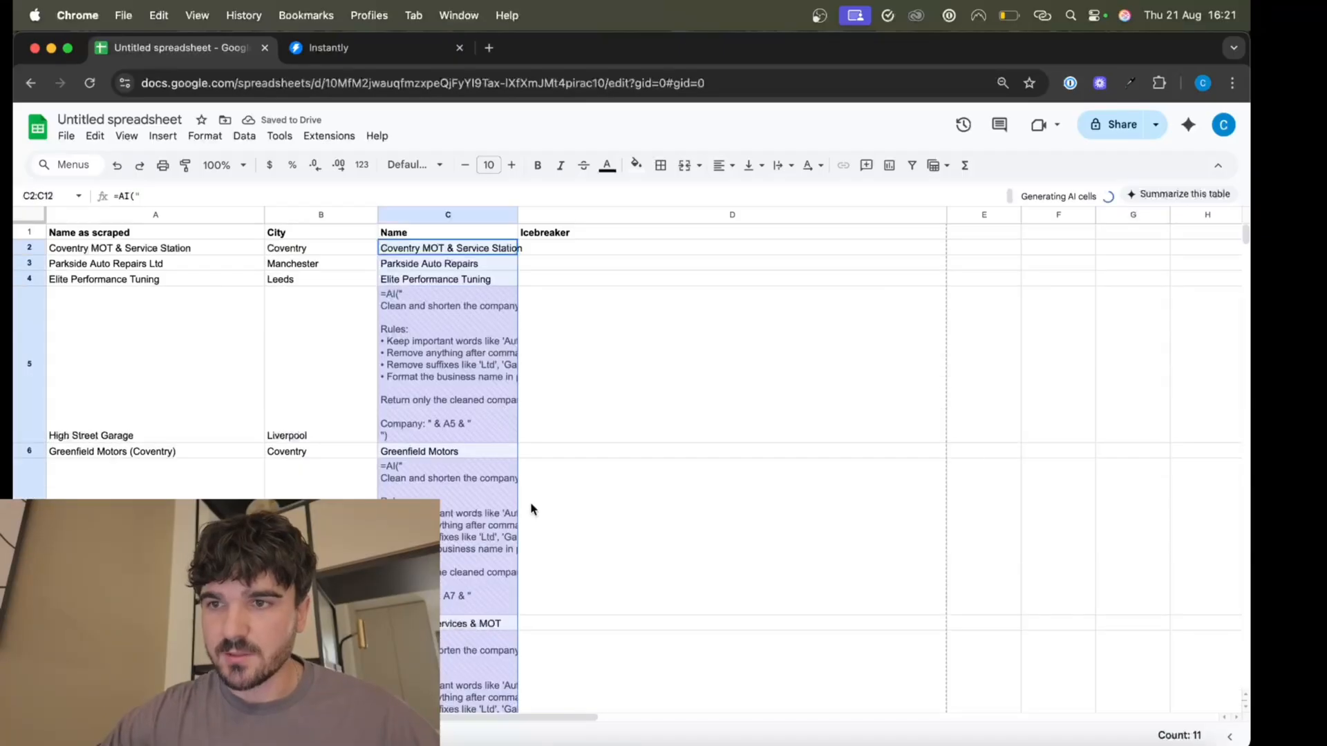
pyautogui.click(155, 270)
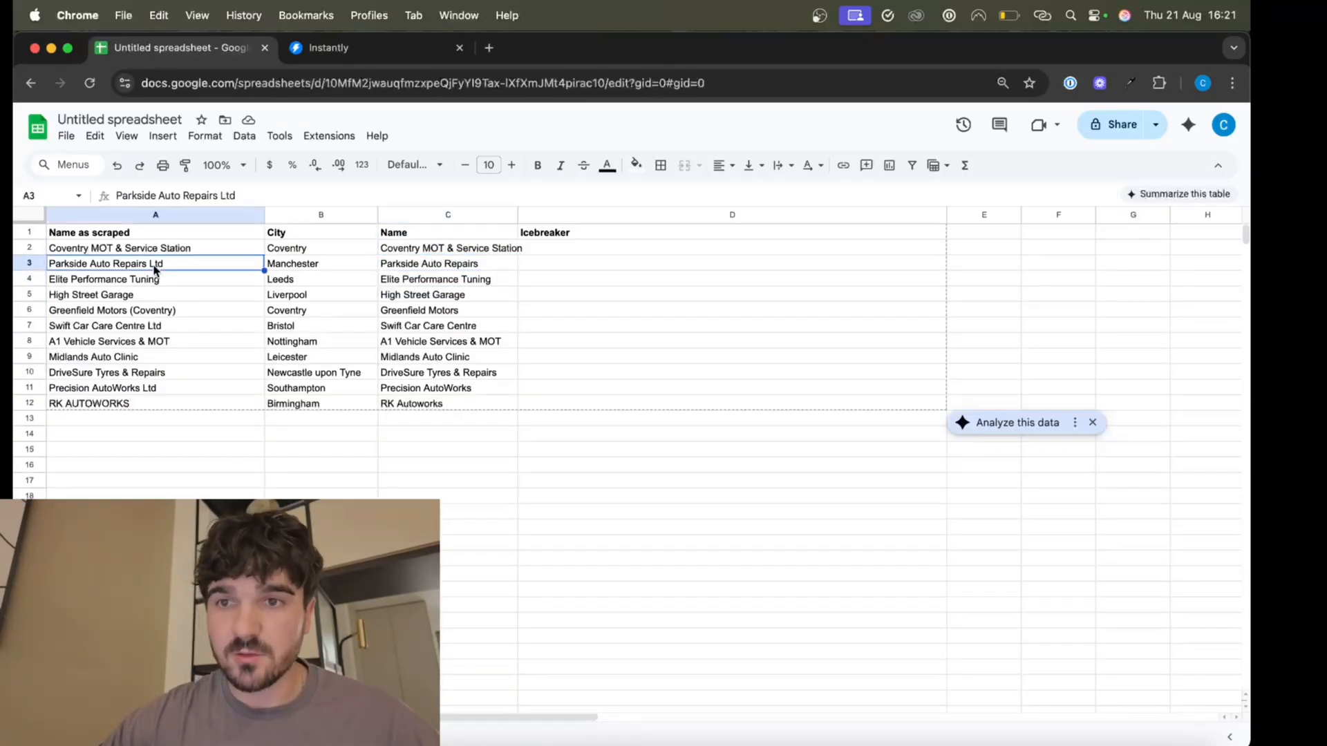
pyautogui.click(494, 268)
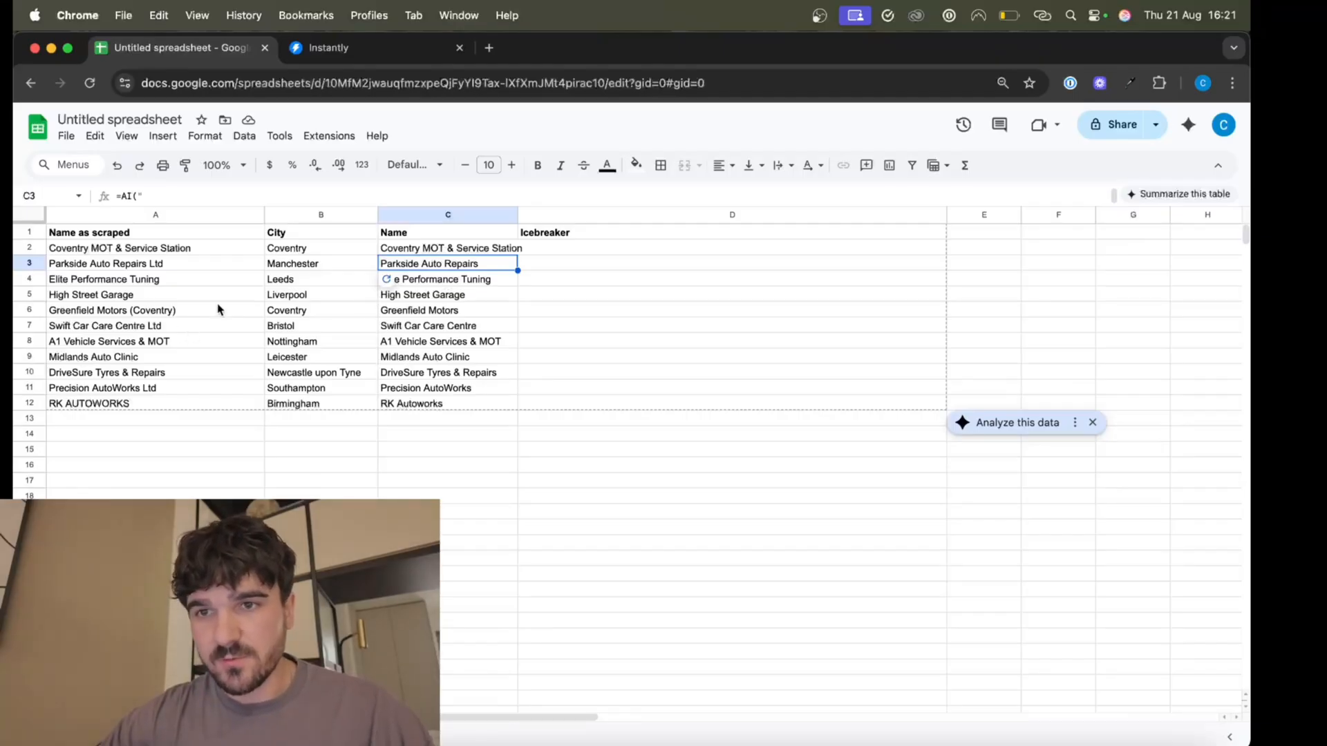
pyautogui.click(185, 310)
pyautogui.click(410, 405)
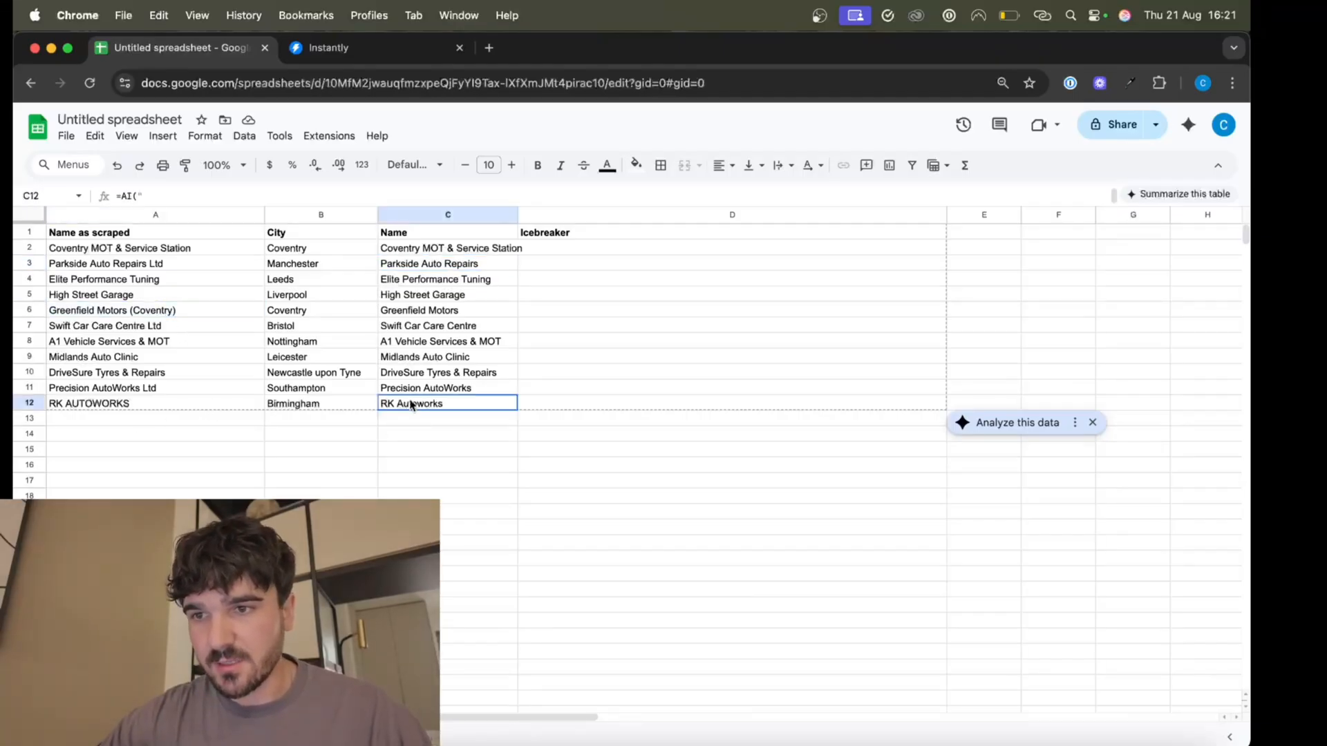
pyautogui.click(166, 387)
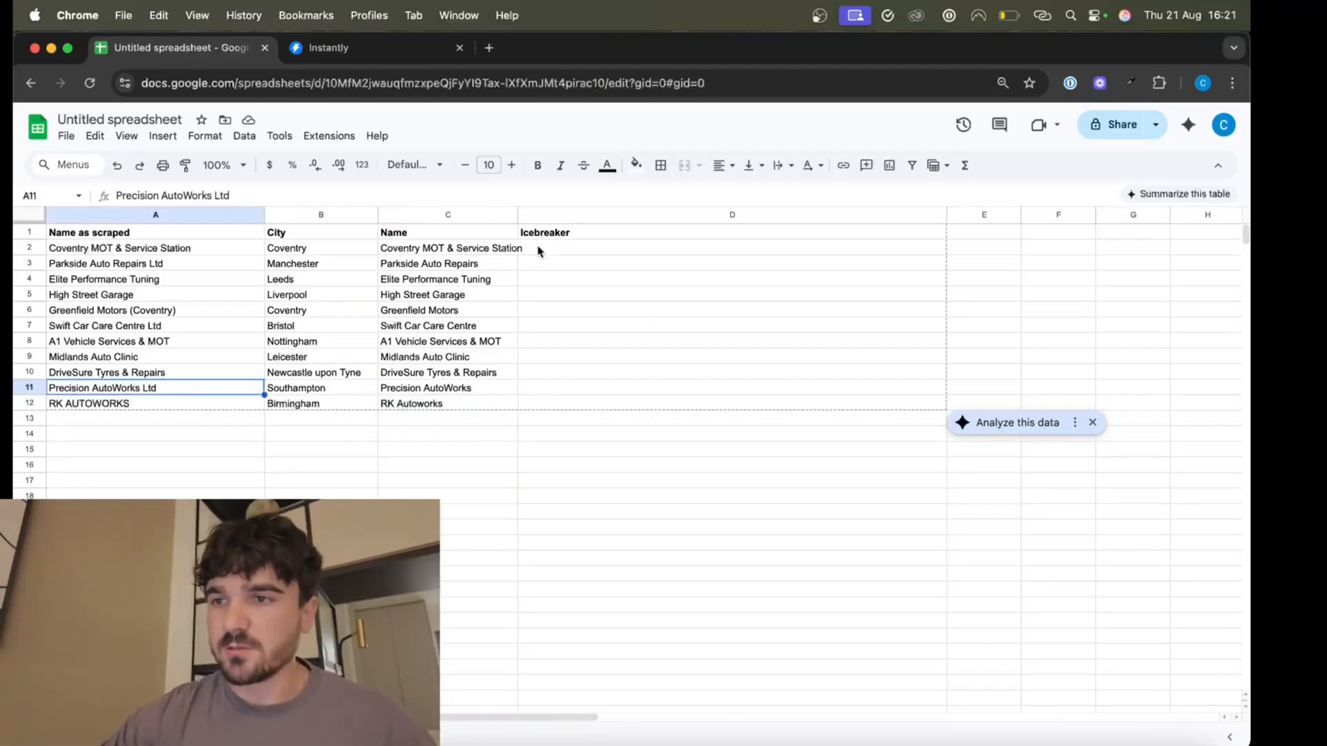
# Widen the Name column slightly and select the empty Icebreaker cells.
pyautogui.moveTo(517, 218); pyautogui.dragTo(530, 221)
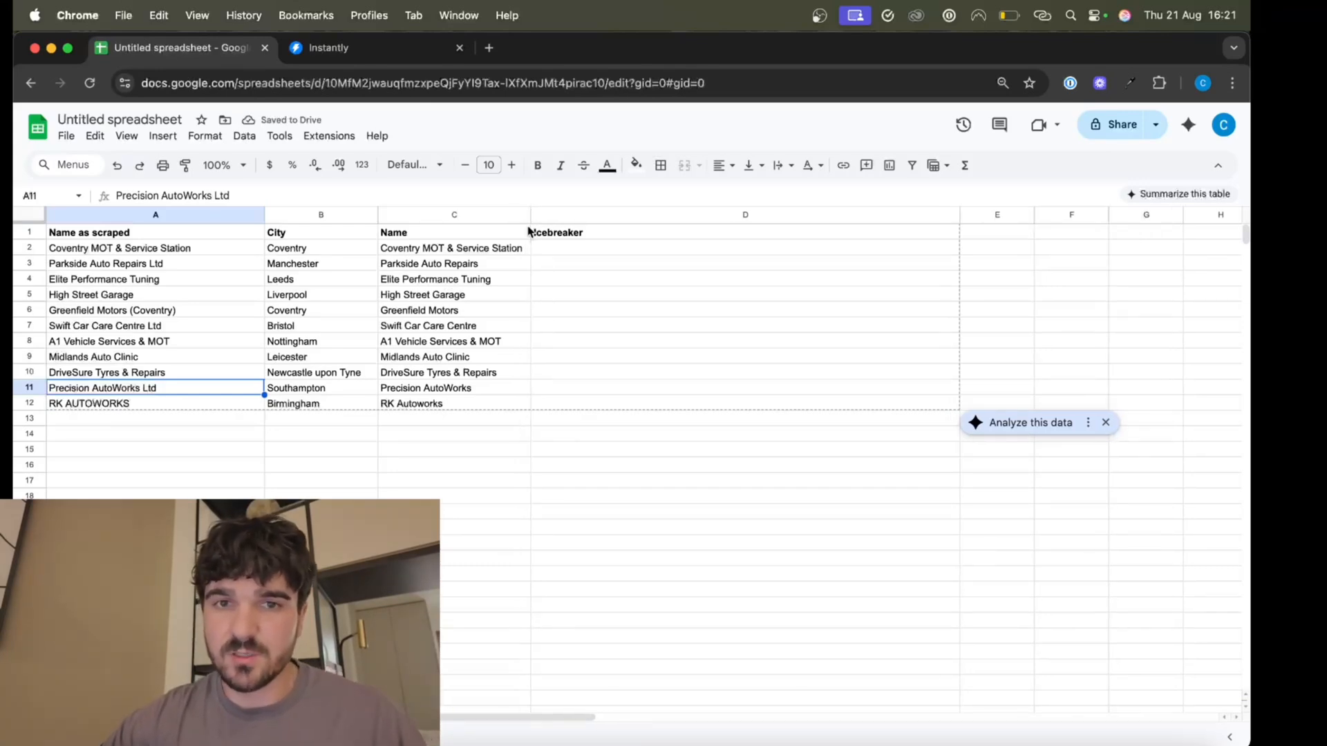
pyautogui.moveTo(470, 251); pyautogui.dragTo(468, 400)
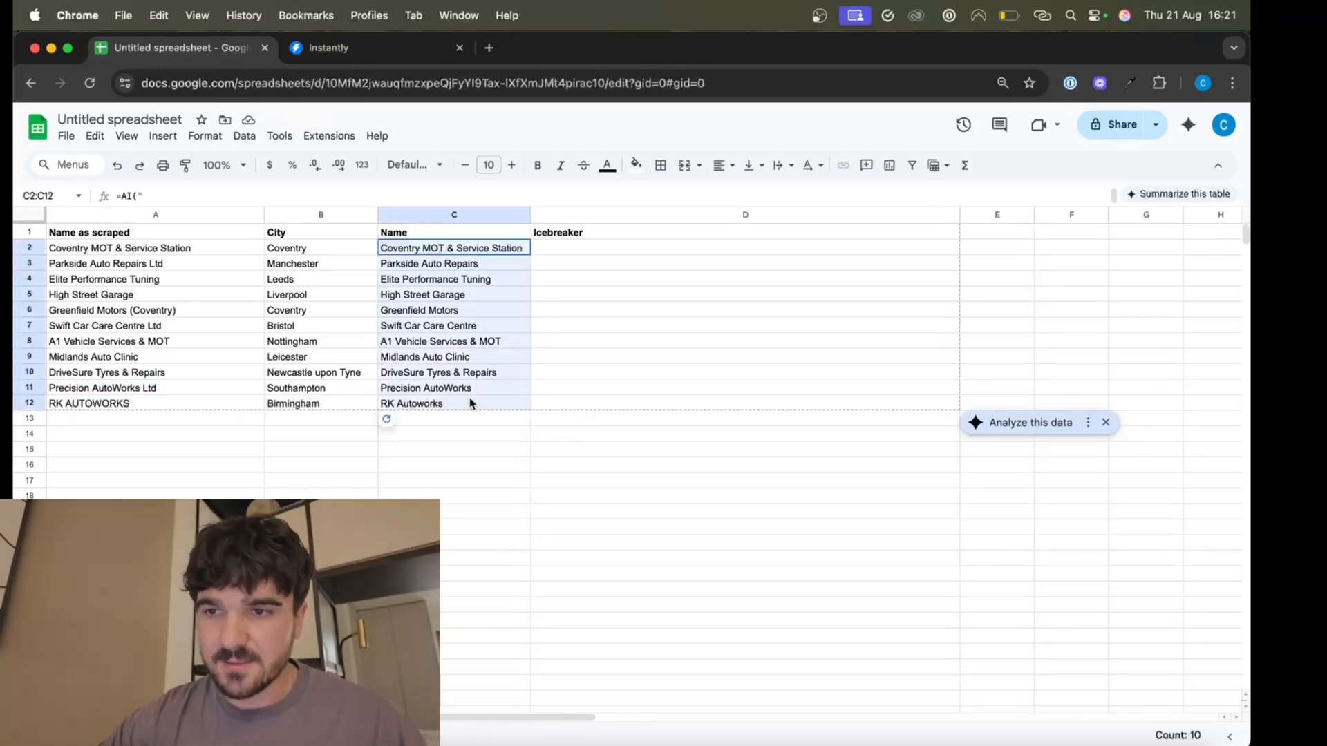
pyautogui.moveTo(607, 252); pyautogui.dragTo(598, 405)
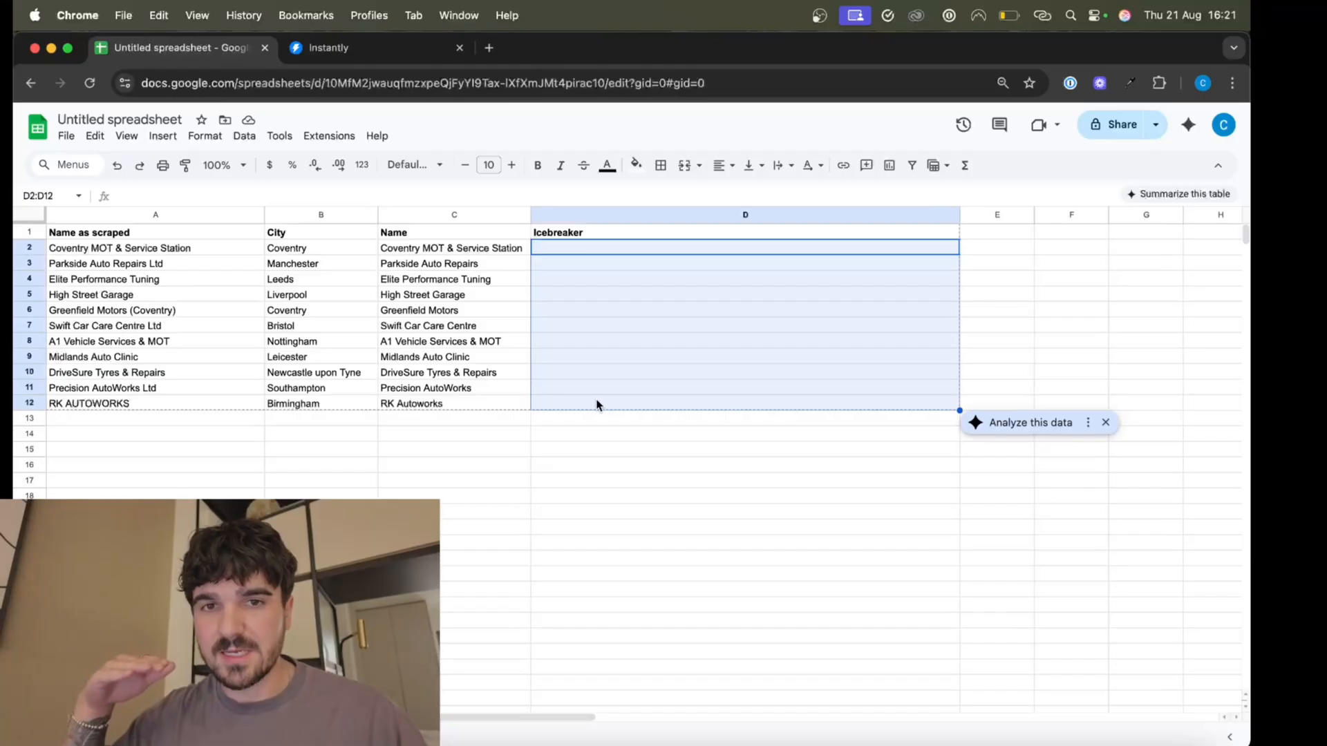
pyautogui.click(568, 251)
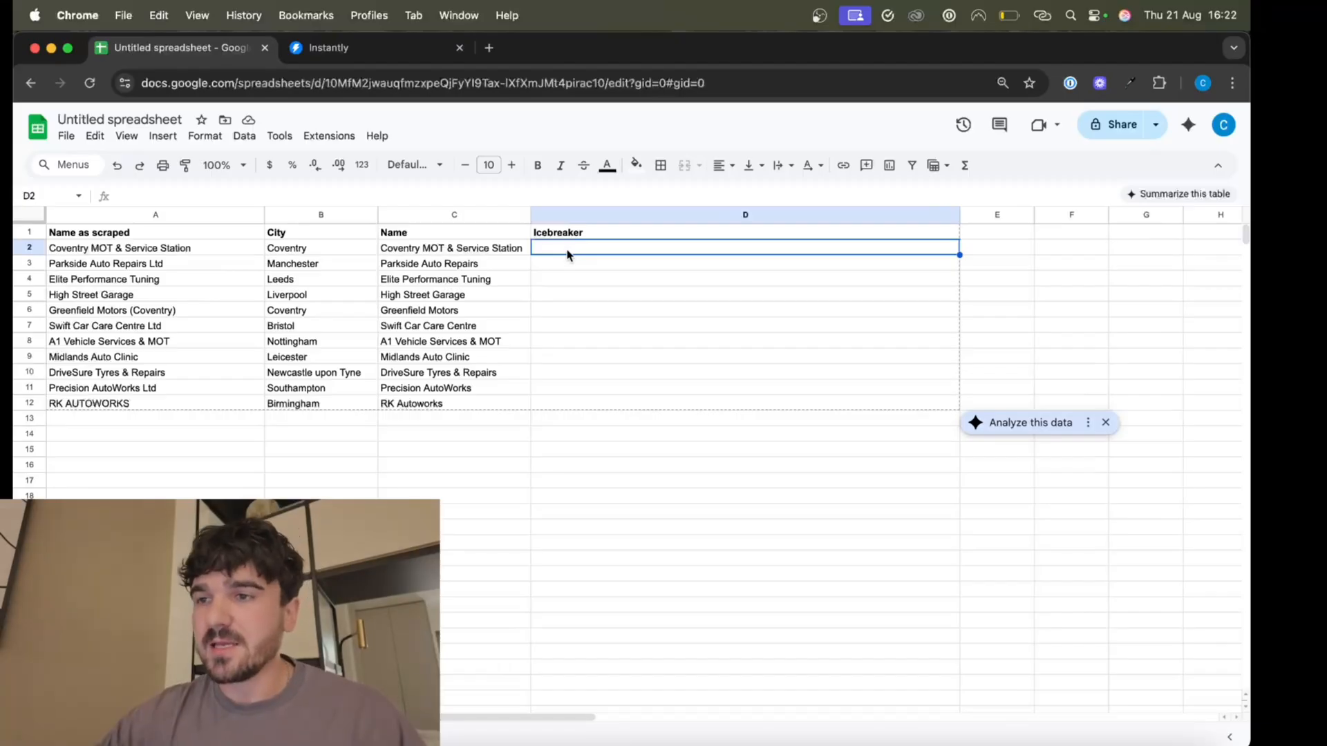
pyautogui.moveTo(567, 255); pyautogui.dragTo(576, 373)
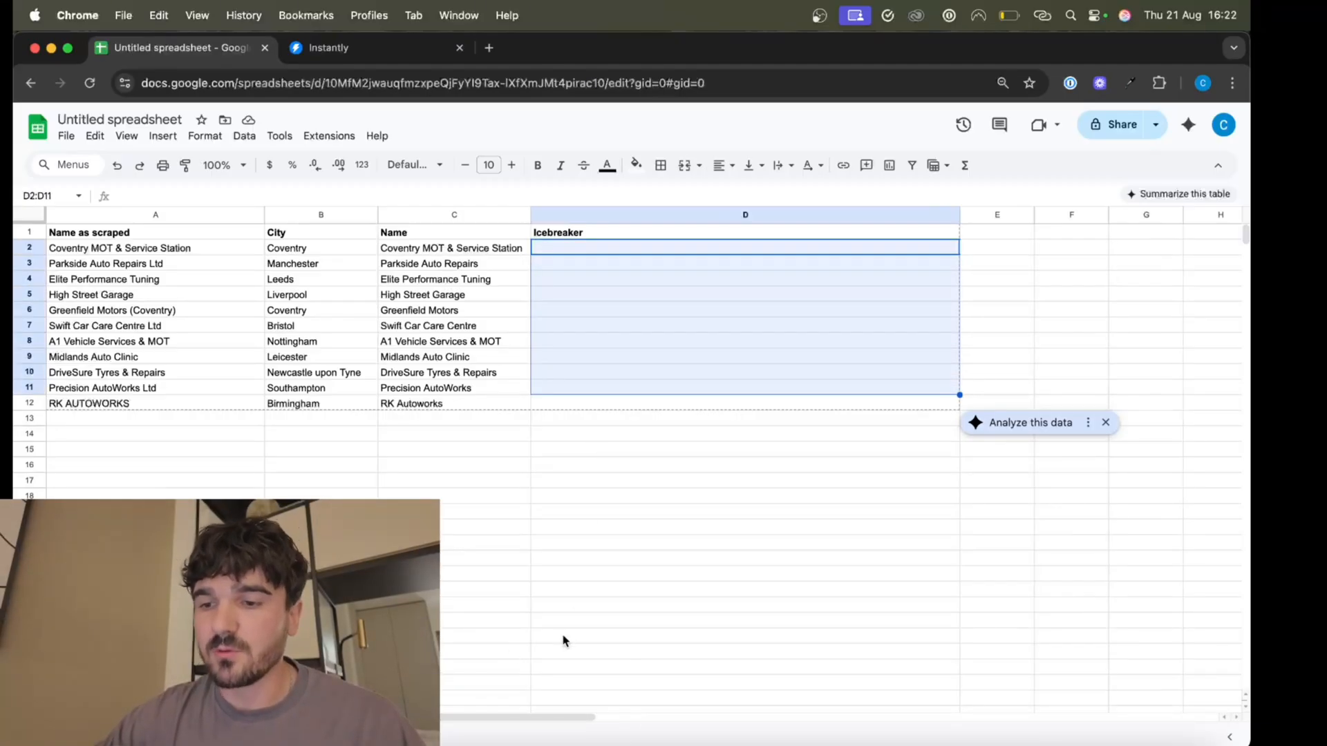
pyautogui.click(591, 249)
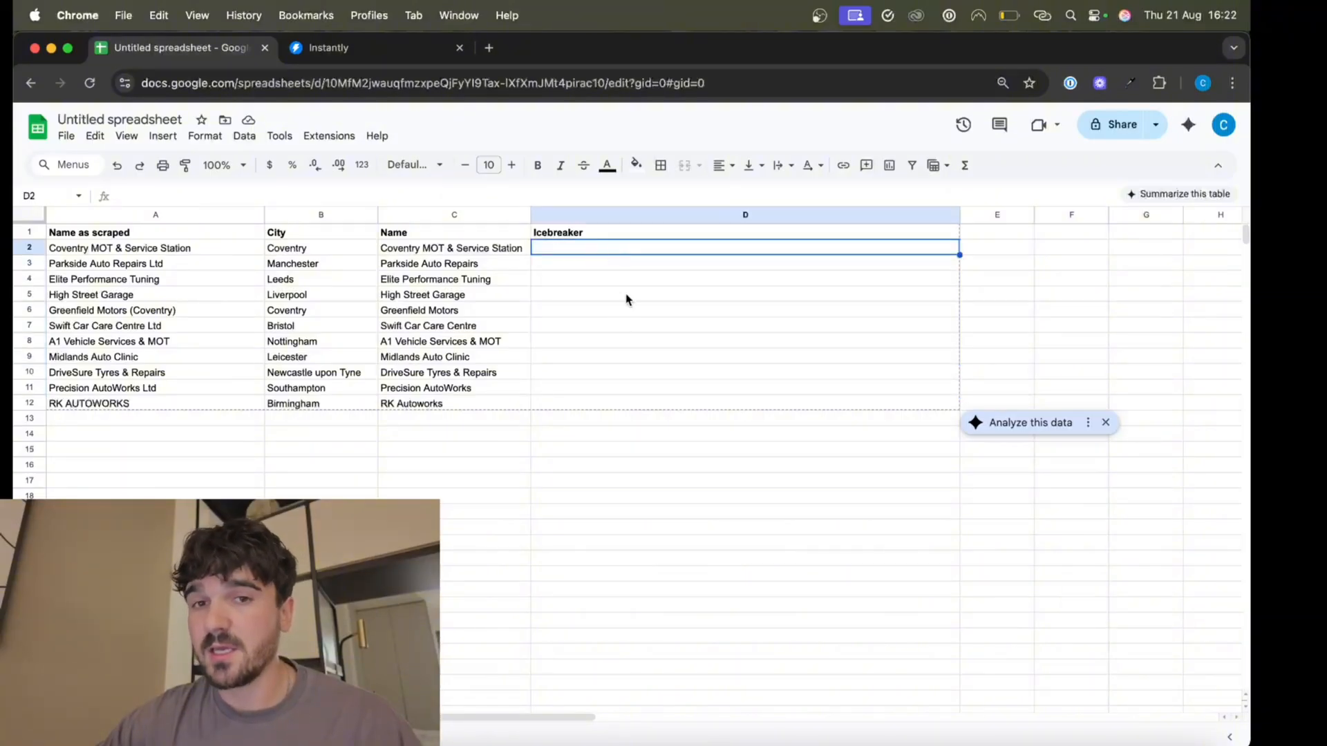
# Paste the AI icebreaker formula into D2, setting its city reference to B2, and enter it.
pyautogui.press('Return')
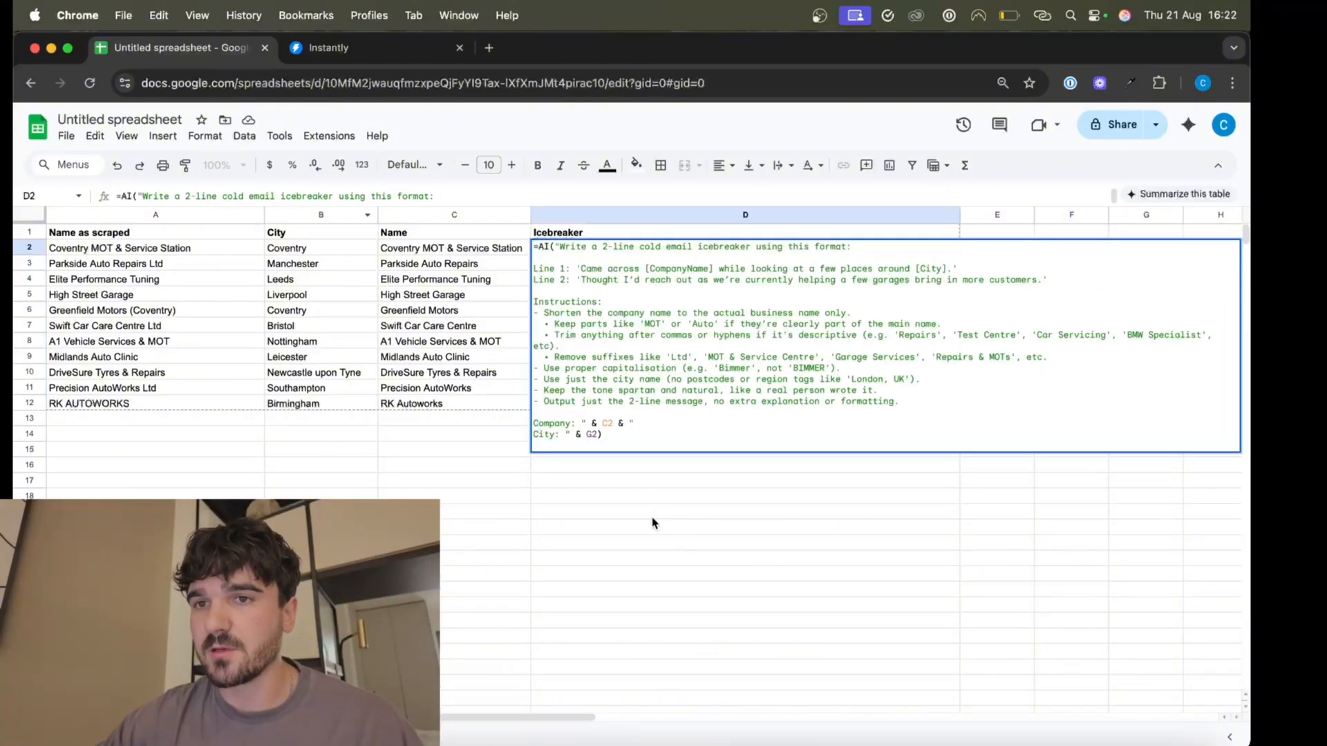
pyautogui.write('=AI("Write a 2-line cold email icebreaker using this format:  Line 1: \'Came across [CompanyName] while looking at a few places around [City].\' Line 2: \'Thought I’d reach out as we’re currently helping a few garages bring in more customers.\'  Instructions: - Shorten the company name to the actual business name only.   • Keep parts like \'MOT\' or \'Auto\' if they’re clearly part of the main name.   • Trim anything after commas or hyphens if it\'s descriptive (e.g. \'Repairs\', \'Test Centre\', \'Car Servicing\', \'BMW Specialist\', etc).   • Remove suffixes like \'Ltd\', \'MOT & Service Centre\', \'Garage Services\', \'Repairs & MOTs\', etc. - Use proper capitalisation (e.g. \'Bimmer\', not \'BIMMER\'). - Use just the city name (no postcodes or region tags like \'London, UK\'). - Keep the tone spartan and natural, like a real person wrote it. - Output just the 2-line message, no extra explanation or formatting.  Company: " & C2 & " City: " & G2)')
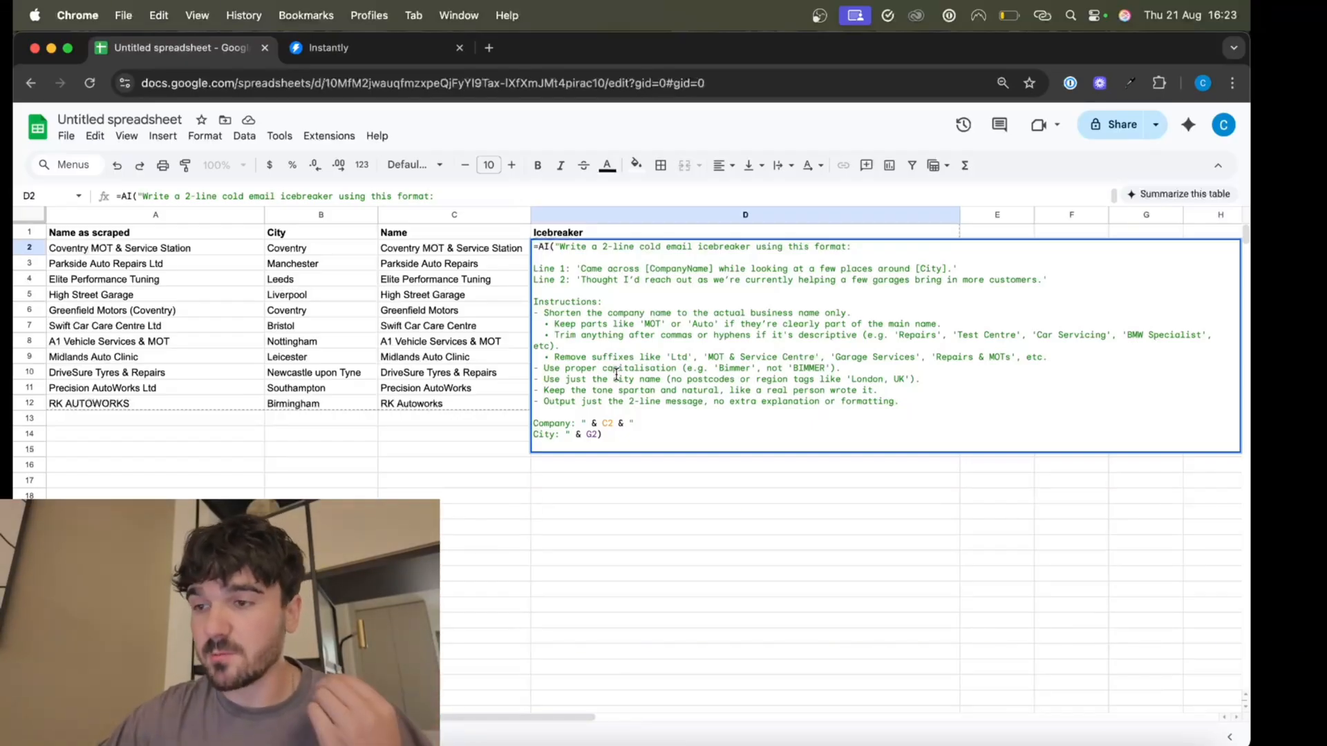
pyautogui.click(609, 424)
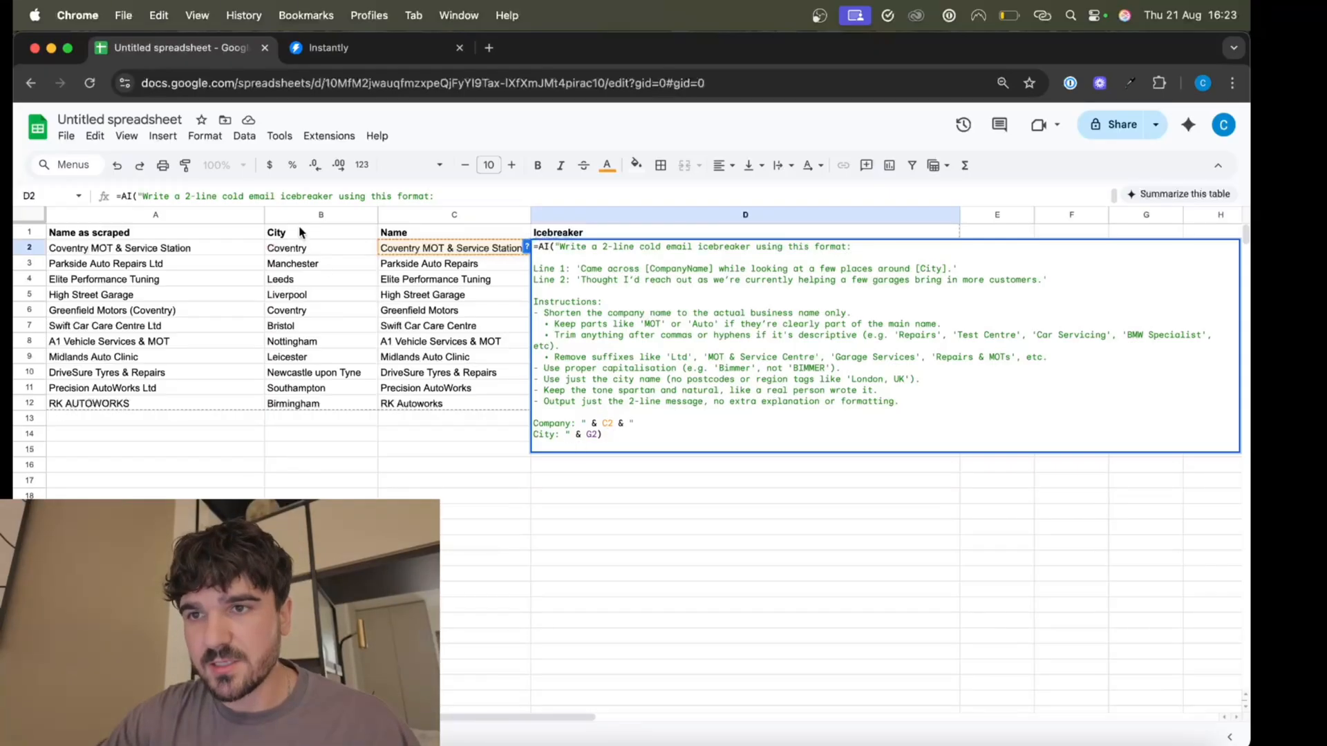
pyautogui.click(591, 436)
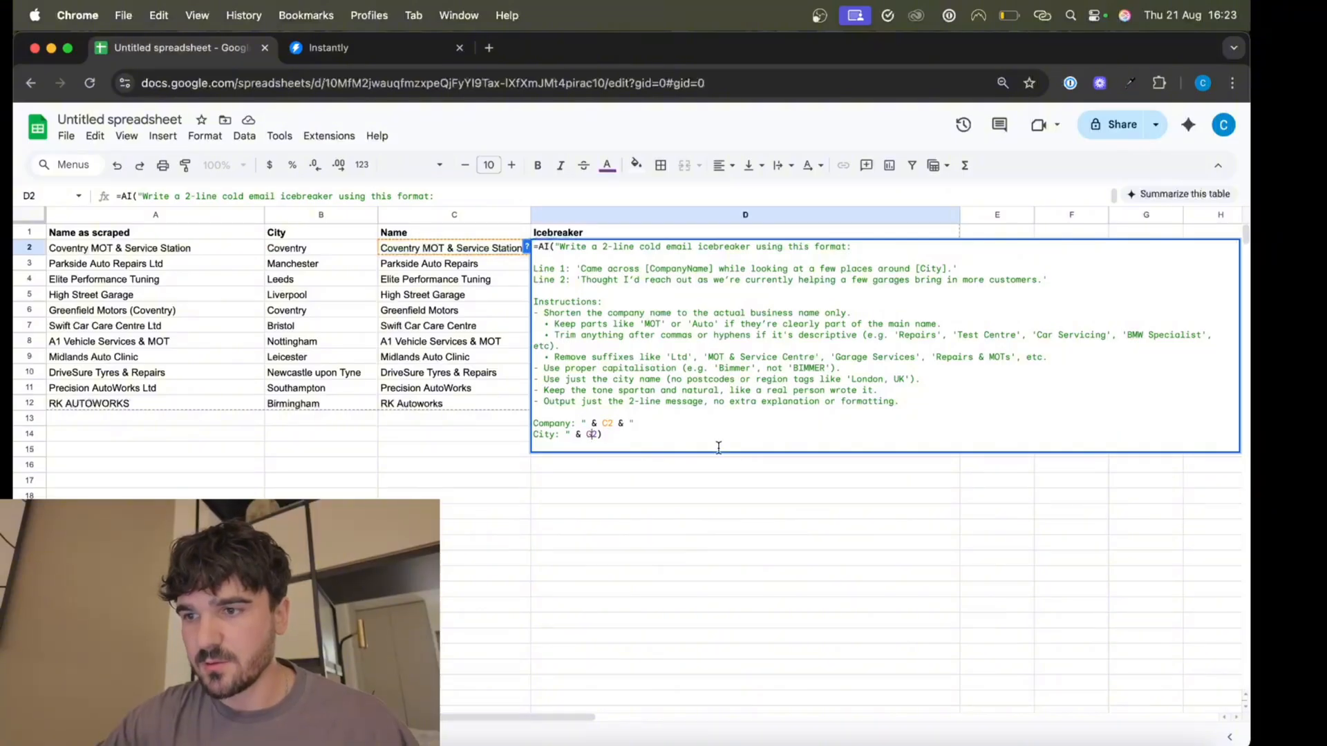
pyautogui.write('B')
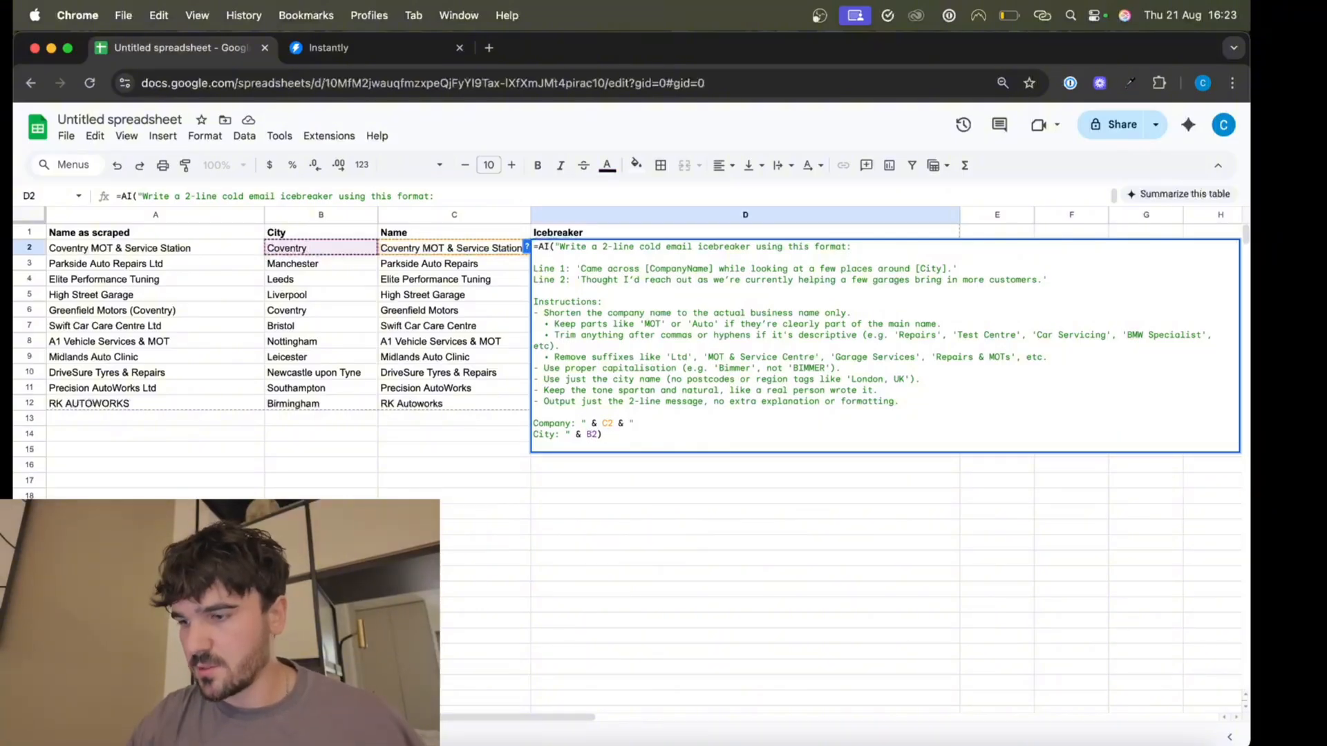
pyautogui.press('Return')
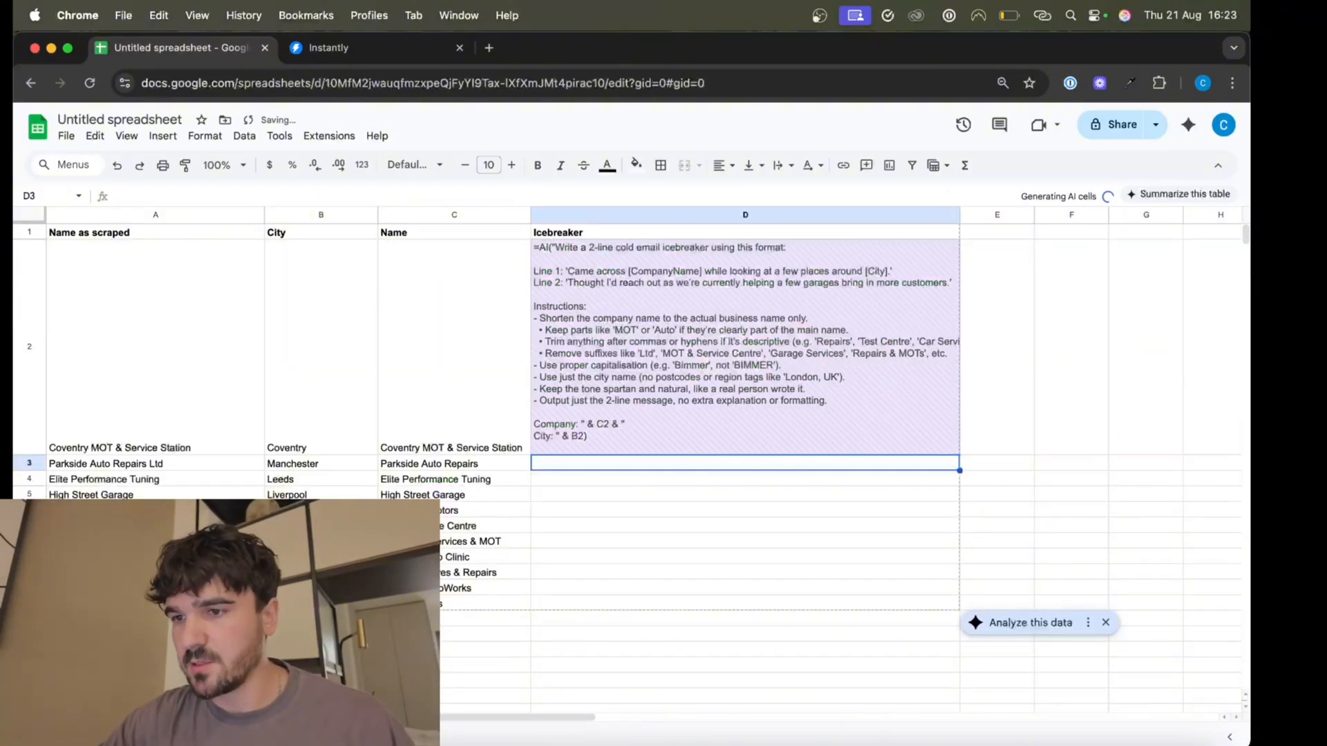
# Fill the icebreaker formula down to D12 and review the generated icebreakers.
pyautogui.click(558, 402)
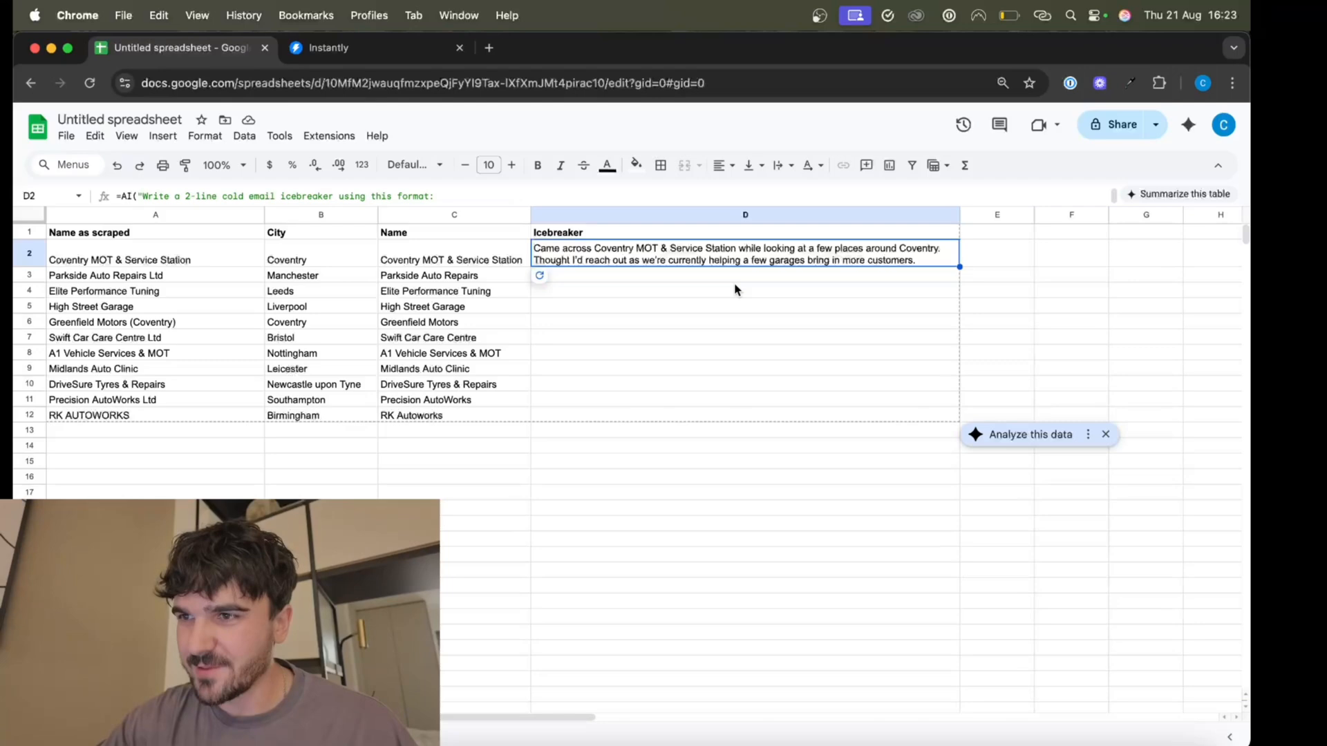
pyautogui.moveTo(959, 266); pyautogui.dragTo(952, 418)
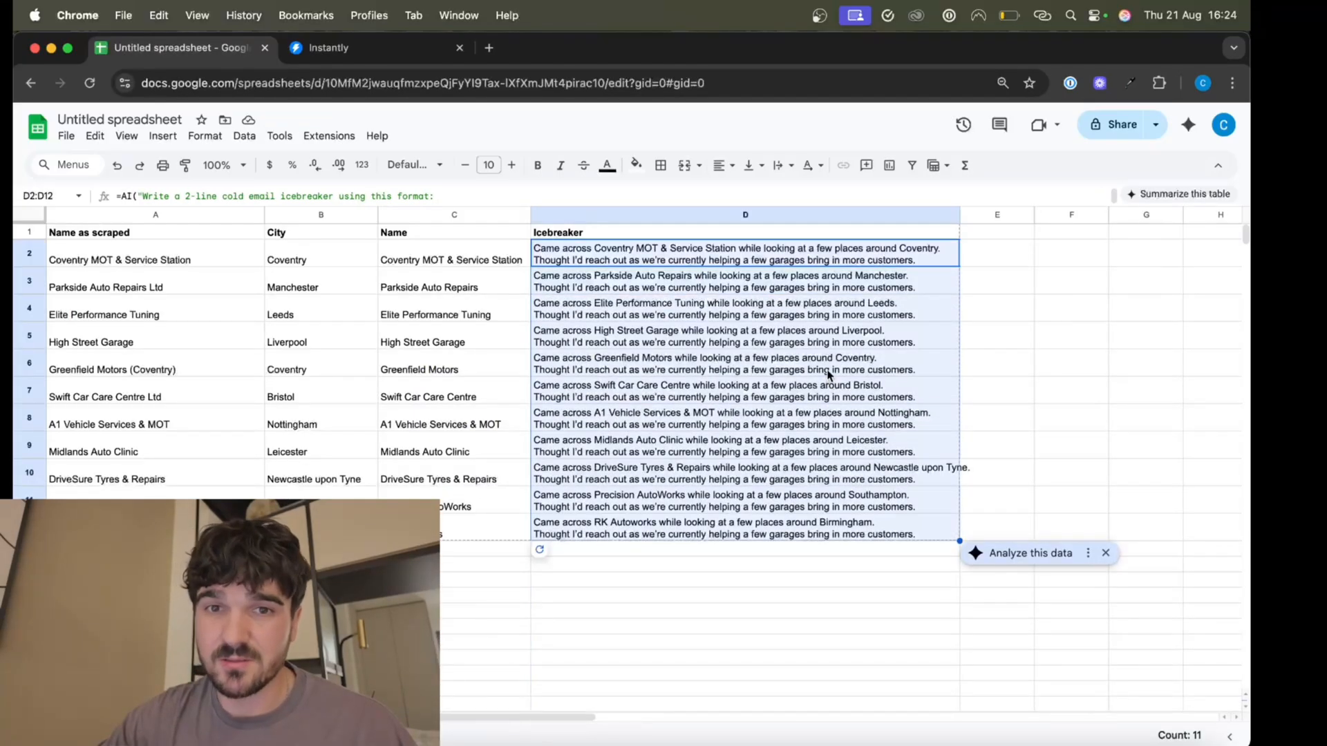
pyautogui.press('Right')
pyautogui.moveTo(671, 529); pyautogui.dragTo(683, 354)
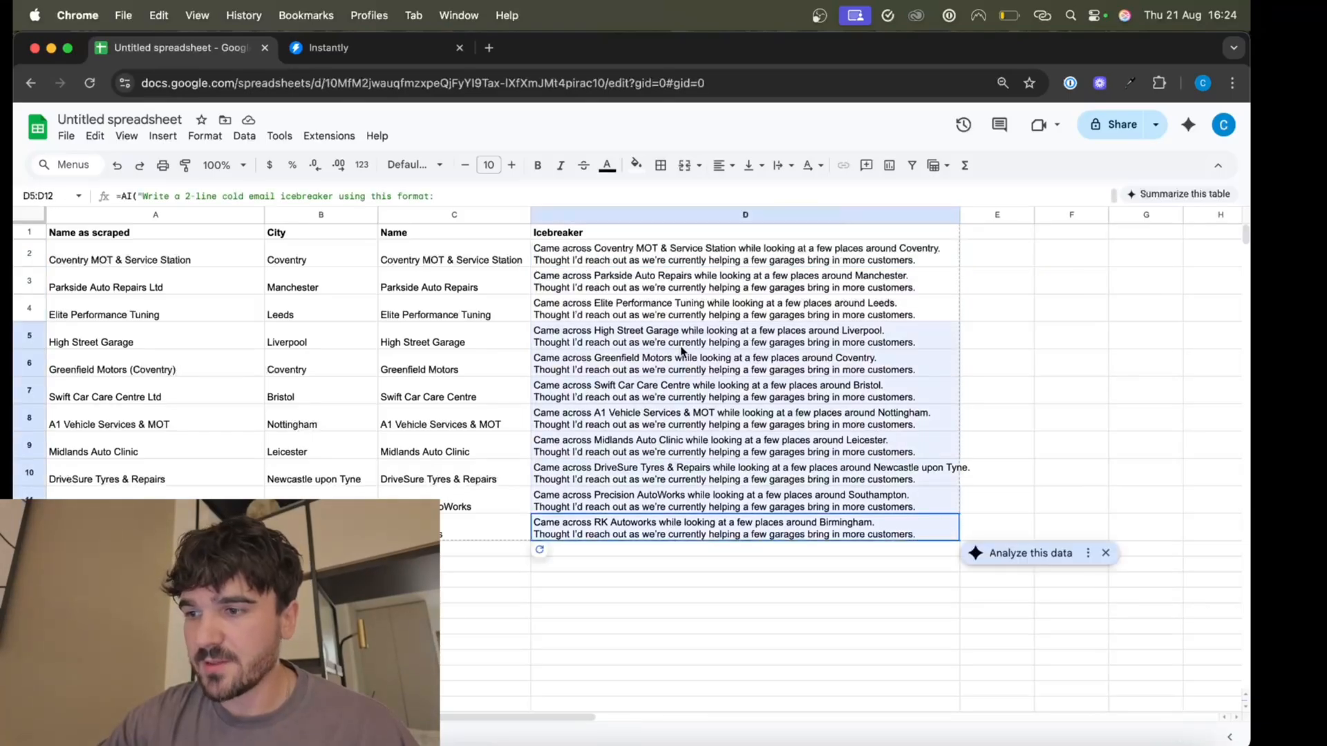
pyautogui.click(674, 581)
pyautogui.moveTo(677, 544); pyautogui.dragTo(658, 270)
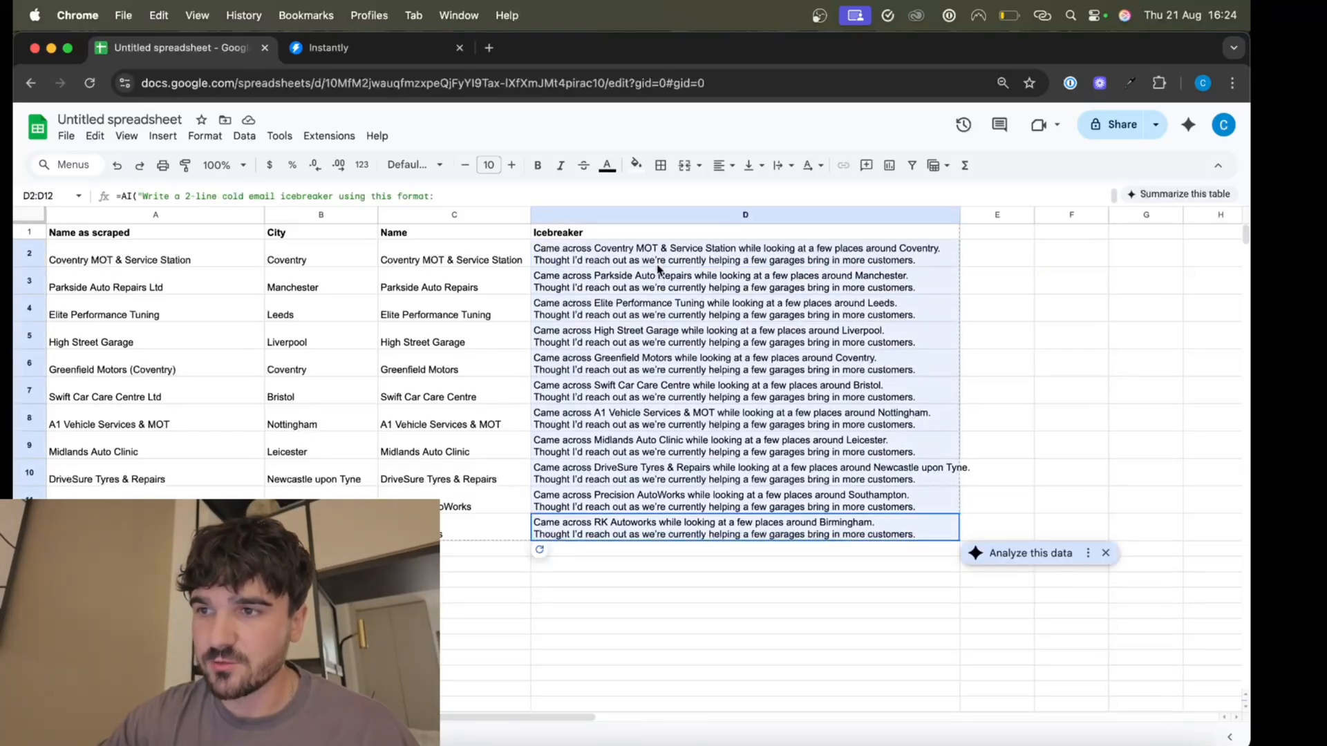